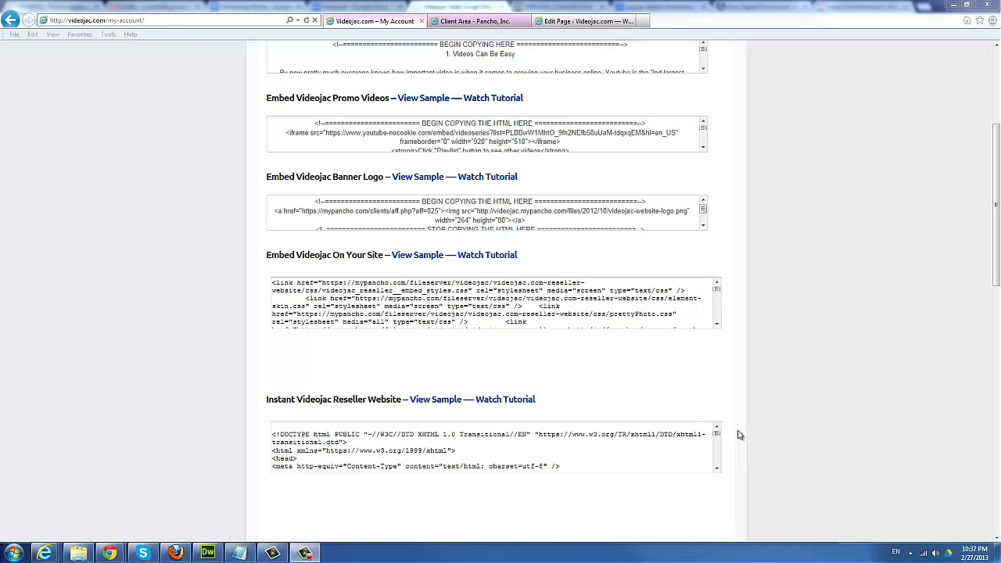
Step: Open the Embed Videojac On Your Site Example page and scroll through it to the Plans & Pricing section
left_click(418, 261)
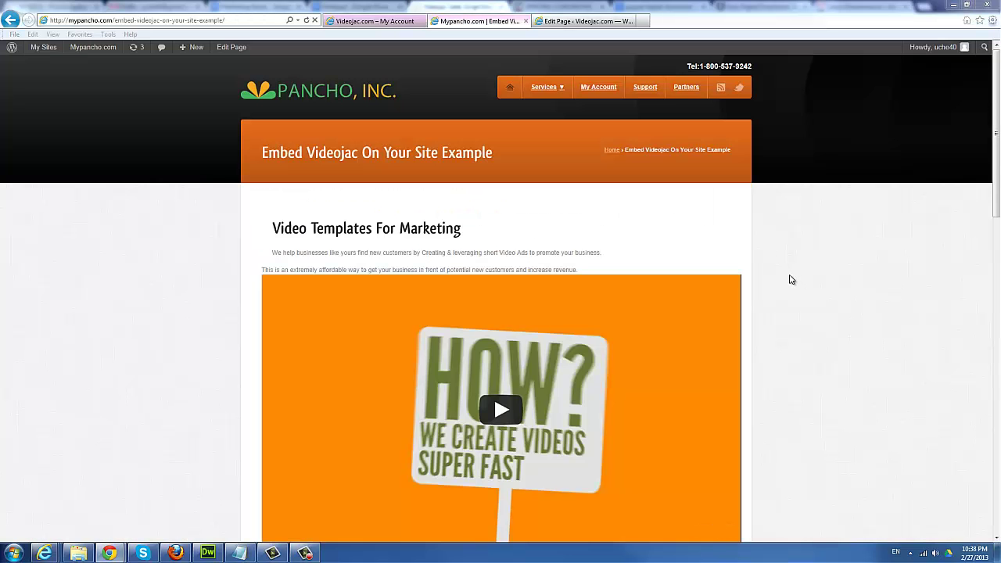
scroll(772, 291, "down", 3)
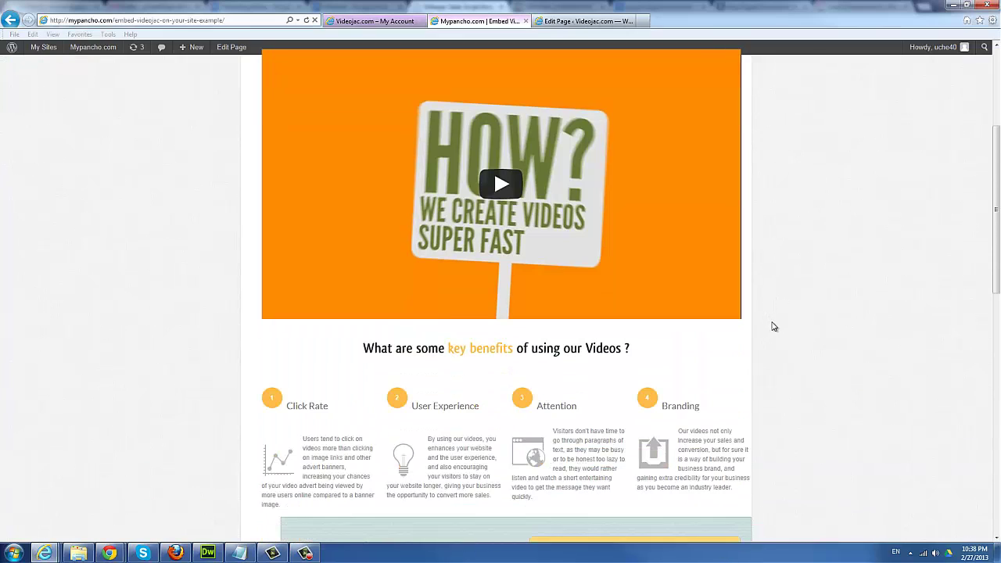
scroll(772, 329, "down", 3)
scroll(771, 333, "down", 1)
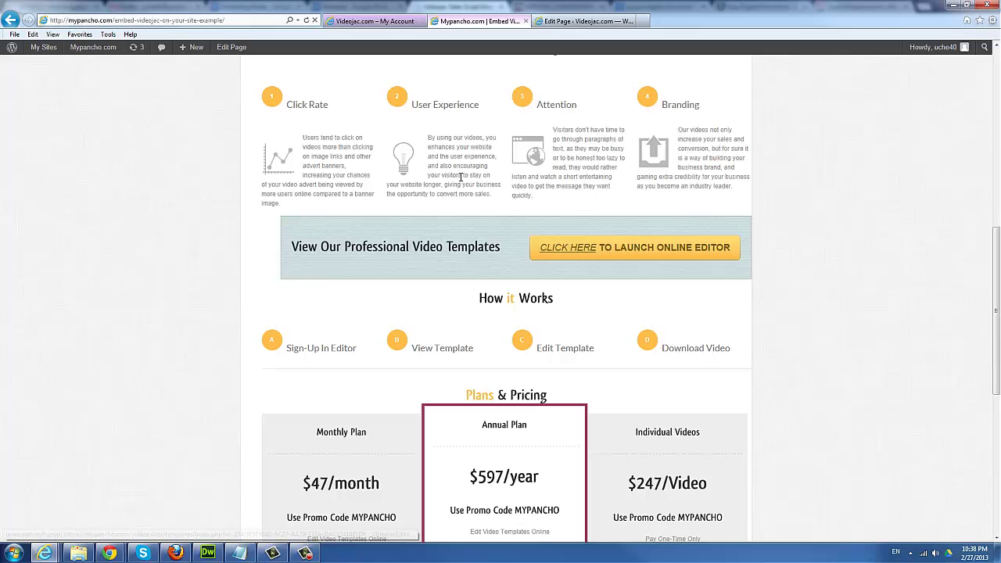
scroll(695, 277, "down", 5)
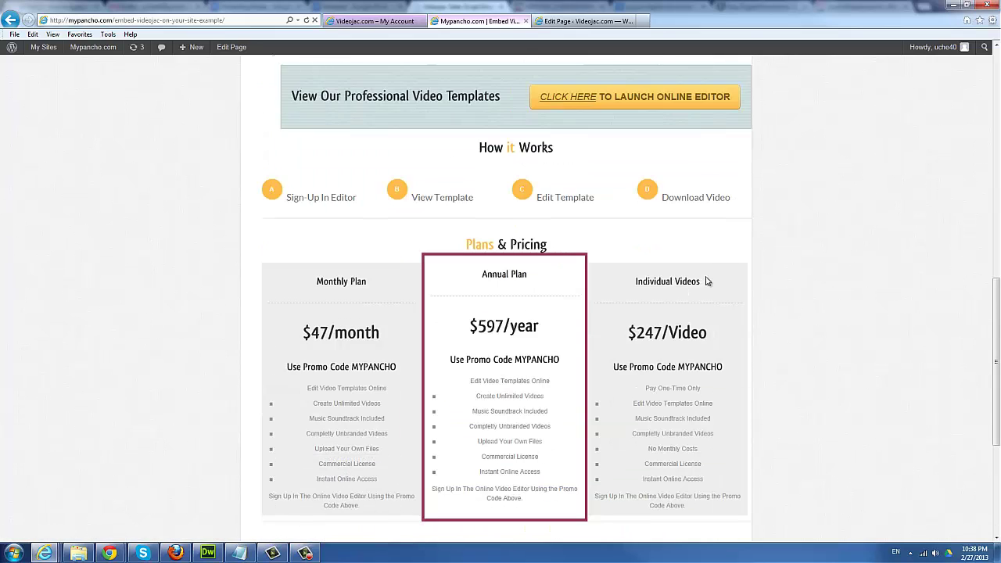
scroll(704, 280, "up", 6)
scroll(702, 282, "up", 4)
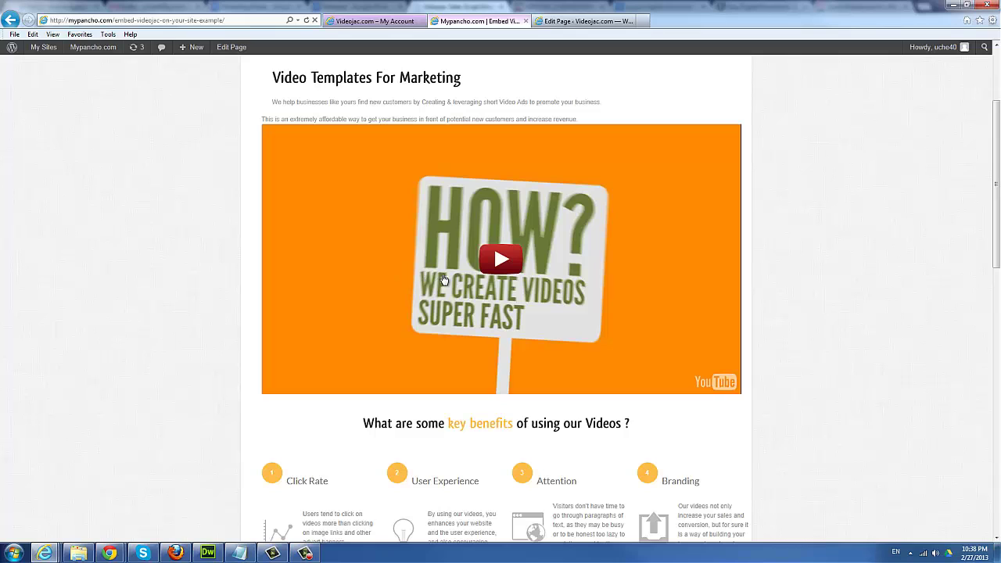
scroll(719, 277, "down", 5)
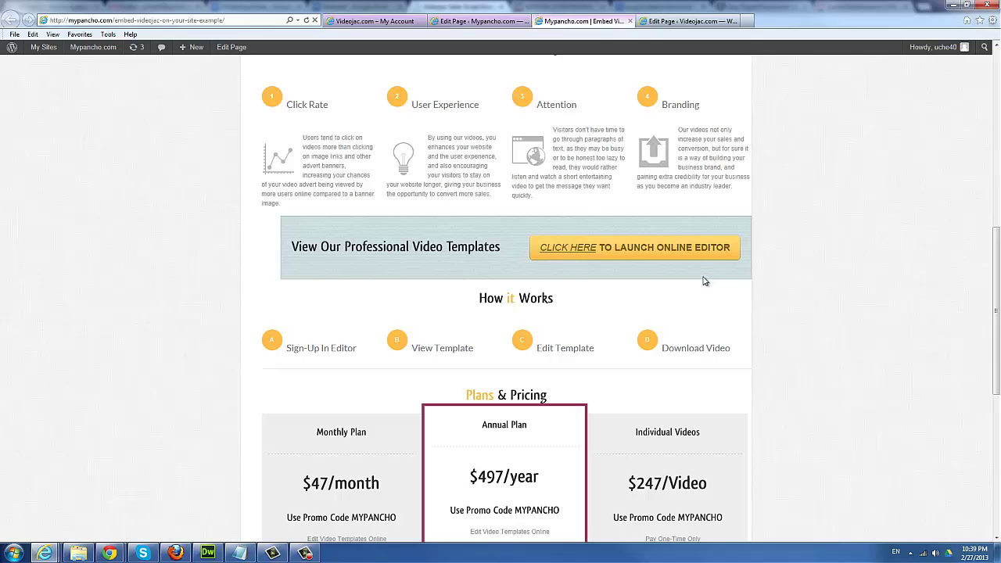
scroll(703, 282, "up", 1)
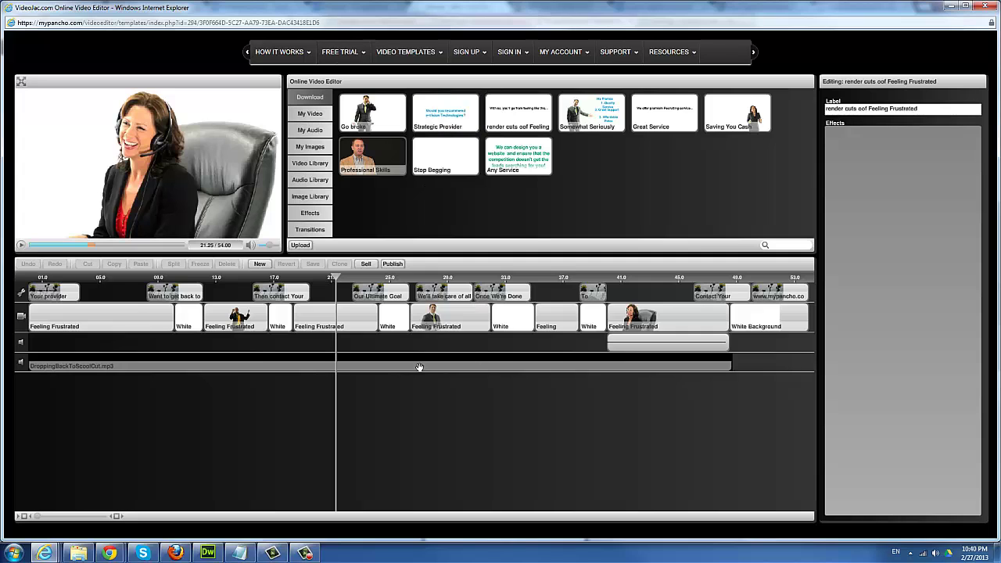
Step: Close the video editor and return to the $47/month, $497/year and $247/Video pricing cards
left_click(987, 7)
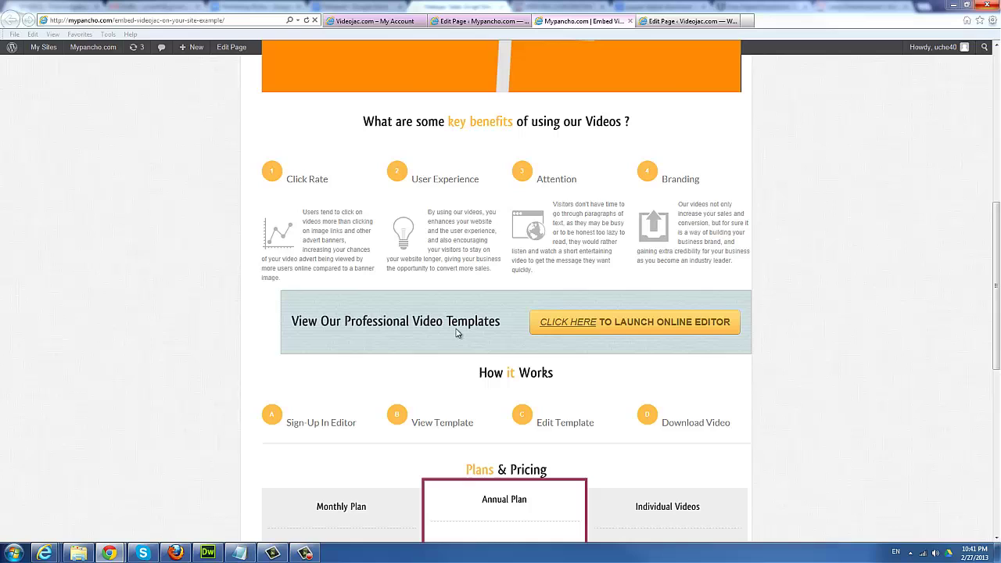
scroll(657, 438, "down", 3)
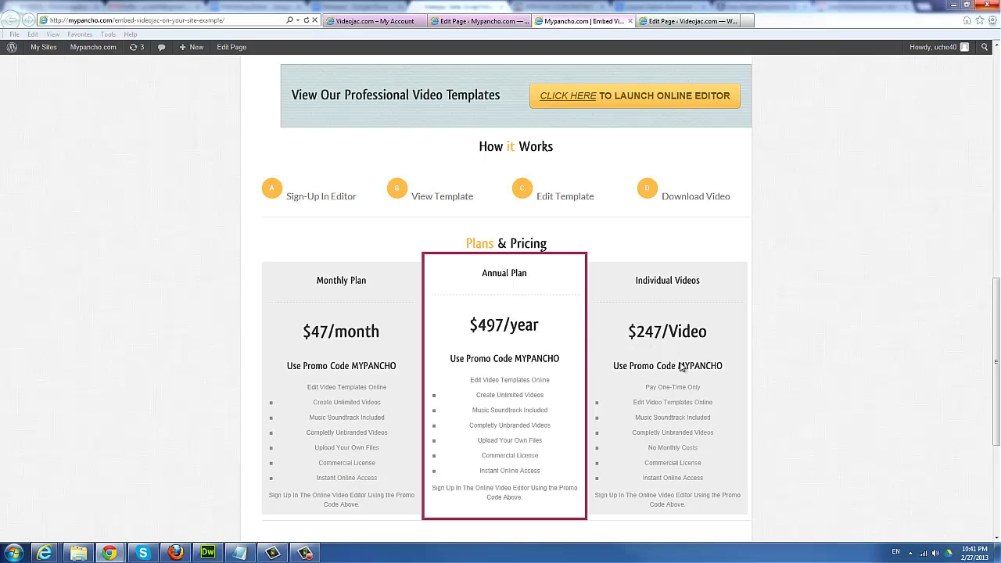
left_click(748, 349)
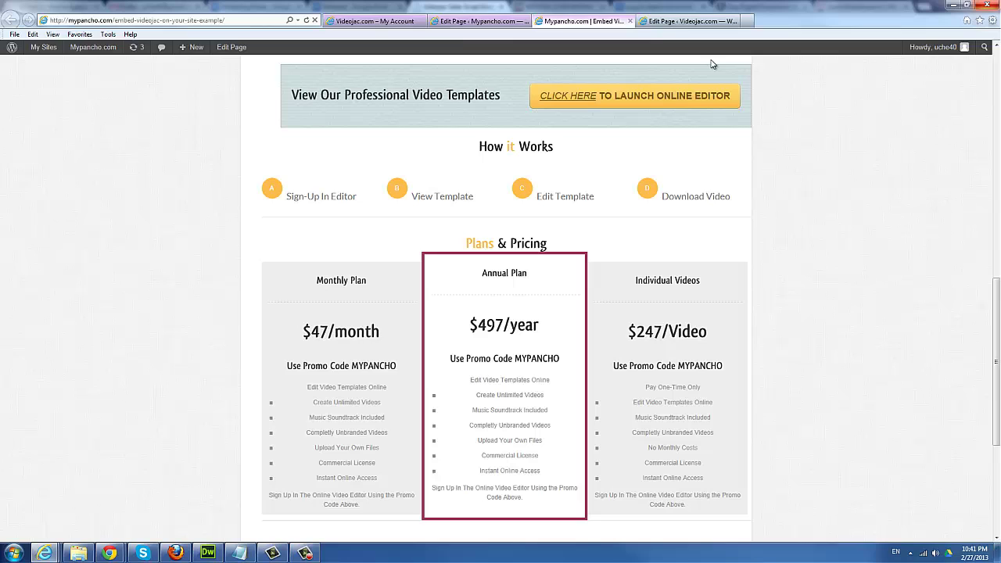
Step: Copy all of the Embed Videojac On Your Site code from My Account, then go to the Edit Page tab
left_click(414, 22)
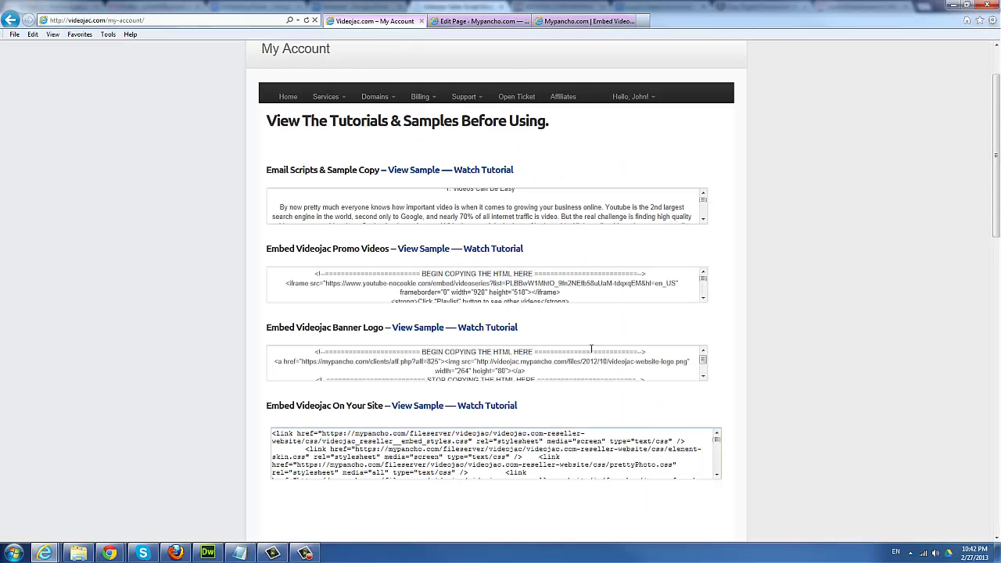
scroll(570, 438, "down", 2)
scroll(647, 413, "down", 3)
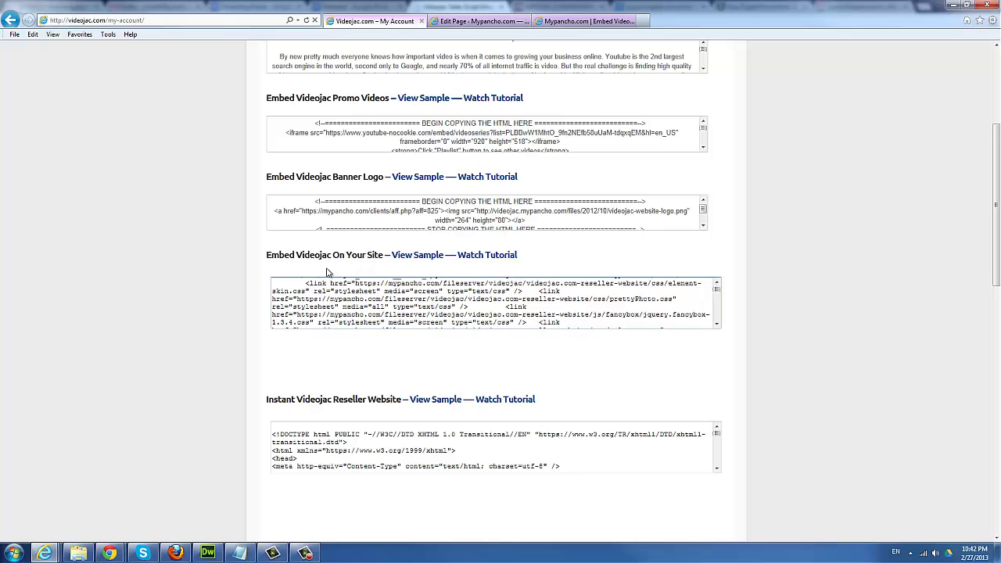
right_click(390, 291)
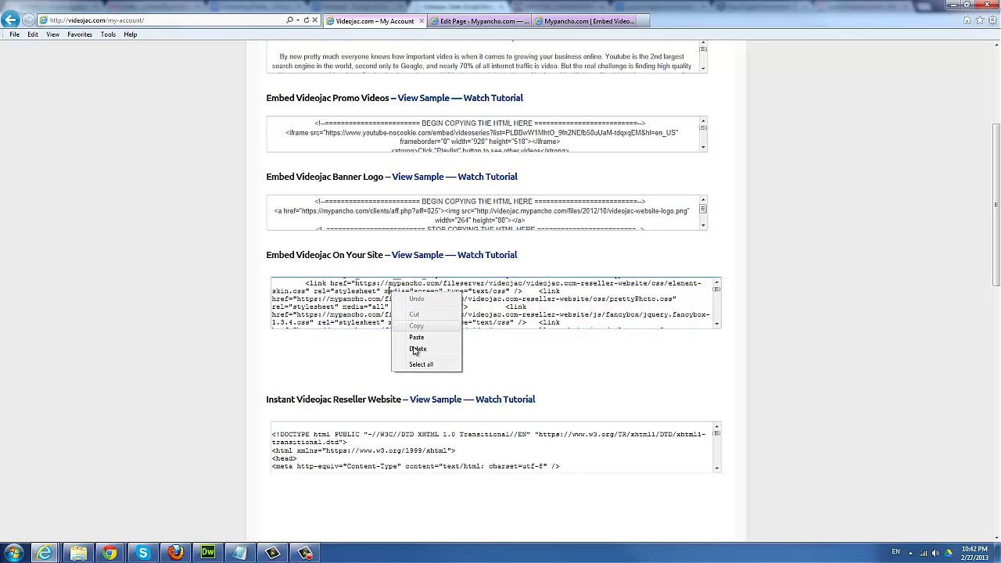
left_click(438, 363)
right_click(405, 301)
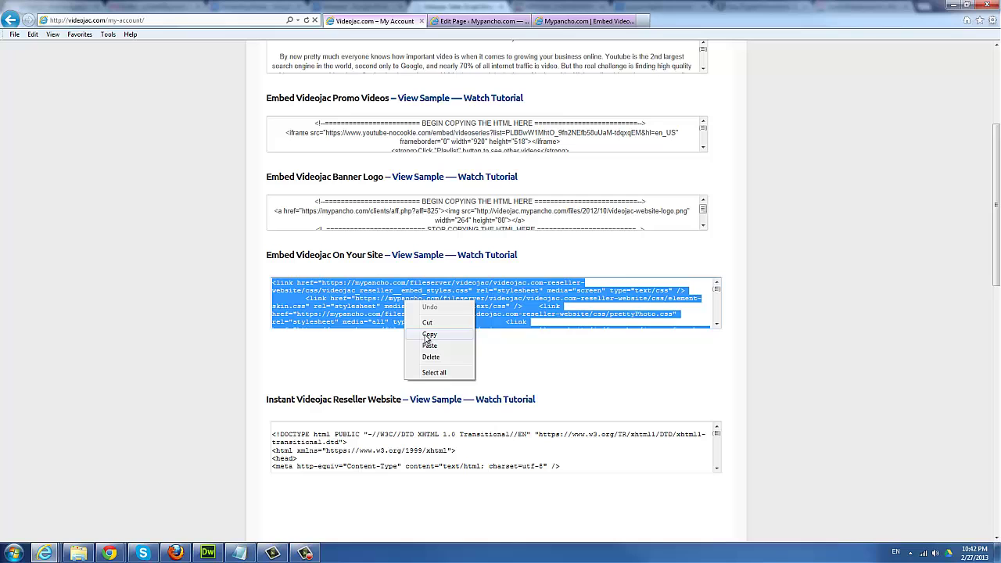
left_click(436, 332)
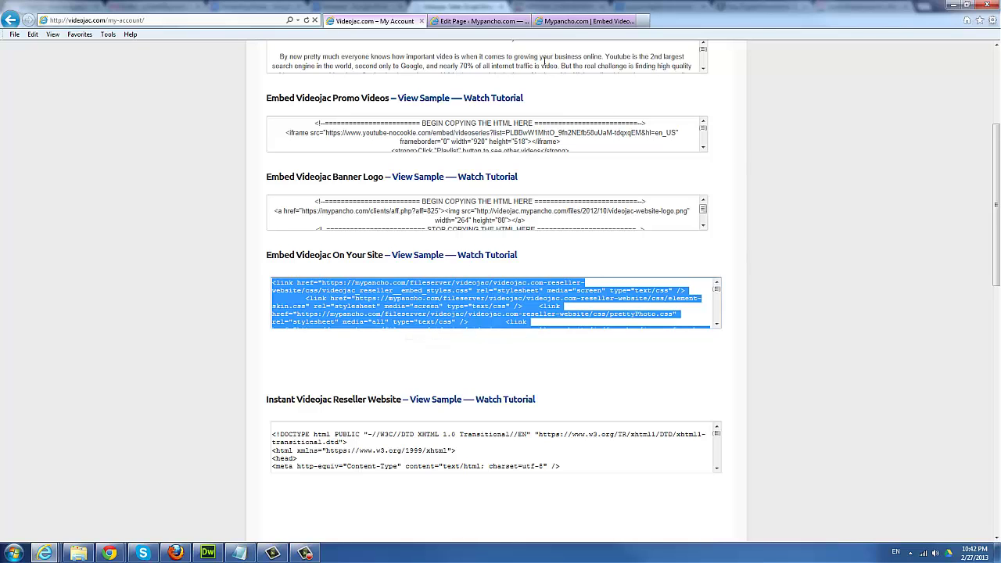
key("ctrl+Tab")
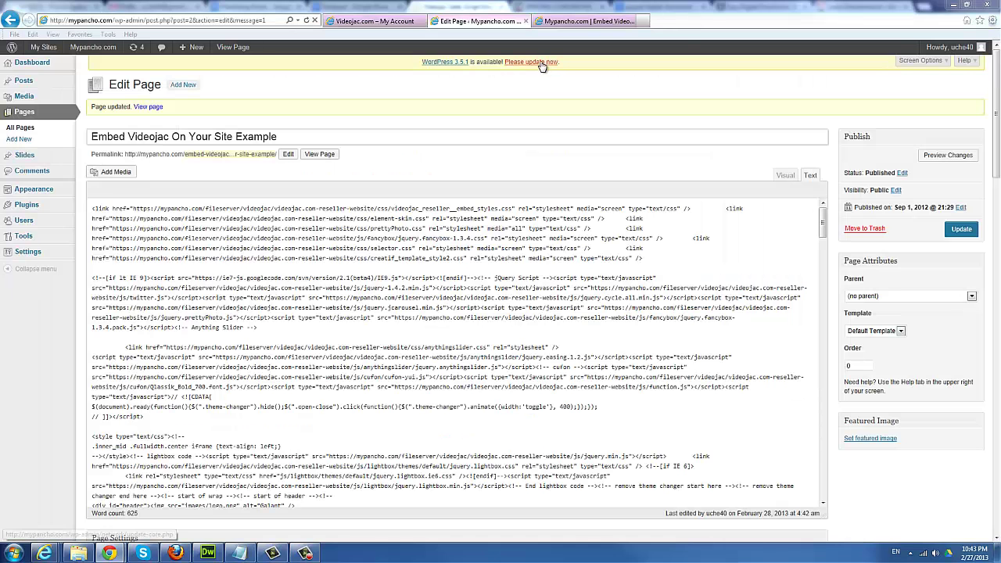
Step: Update the Embed Videojac On Your Site Example page and view it live
left_click(357, 268)
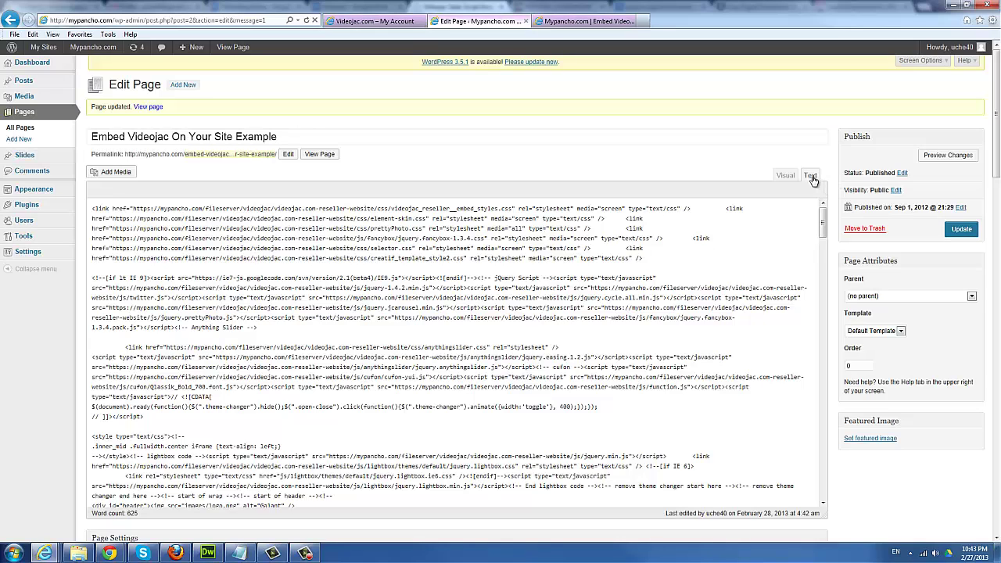
left_click(961, 228)
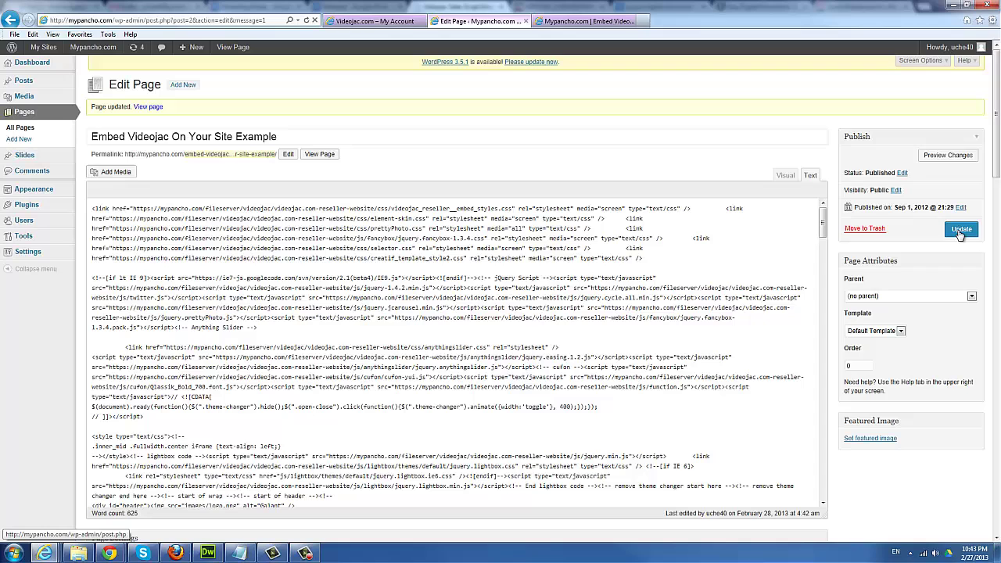
left_click(560, 25)
scroll(720, 250, "up", 3)
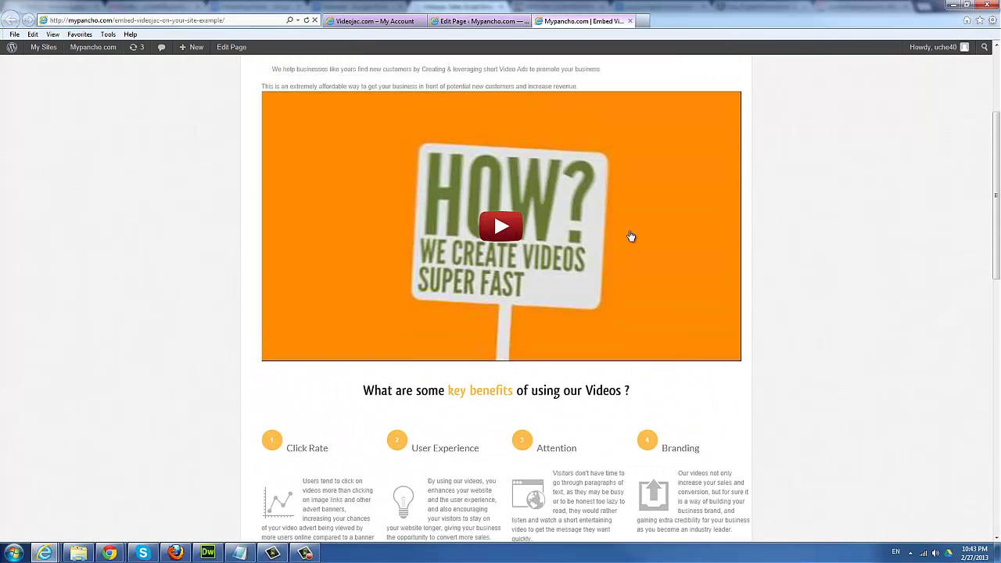
scroll(719, 274, "down", 9)
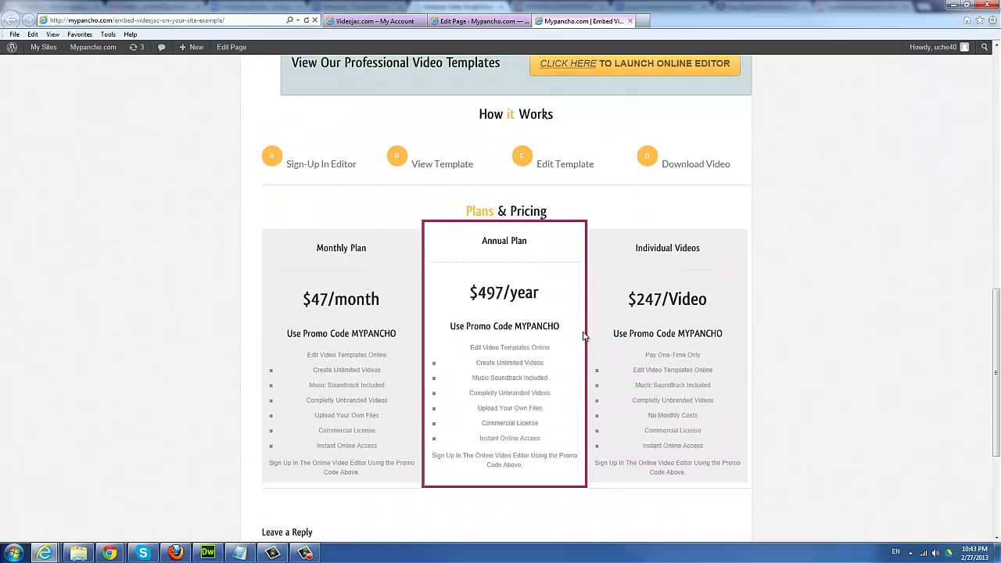
scroll(582, 334, "up", 12)
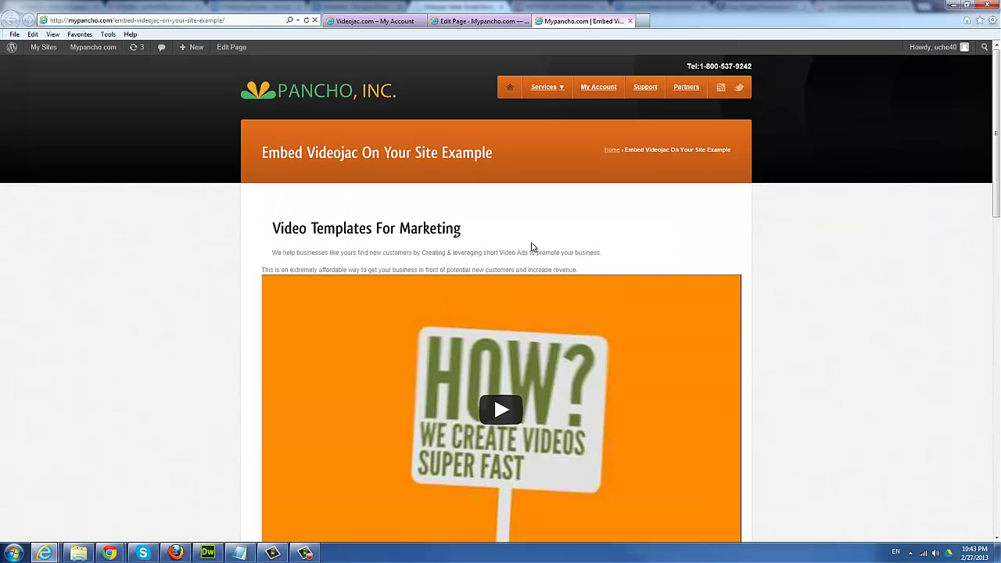
scroll(763, 250, "down", 1)
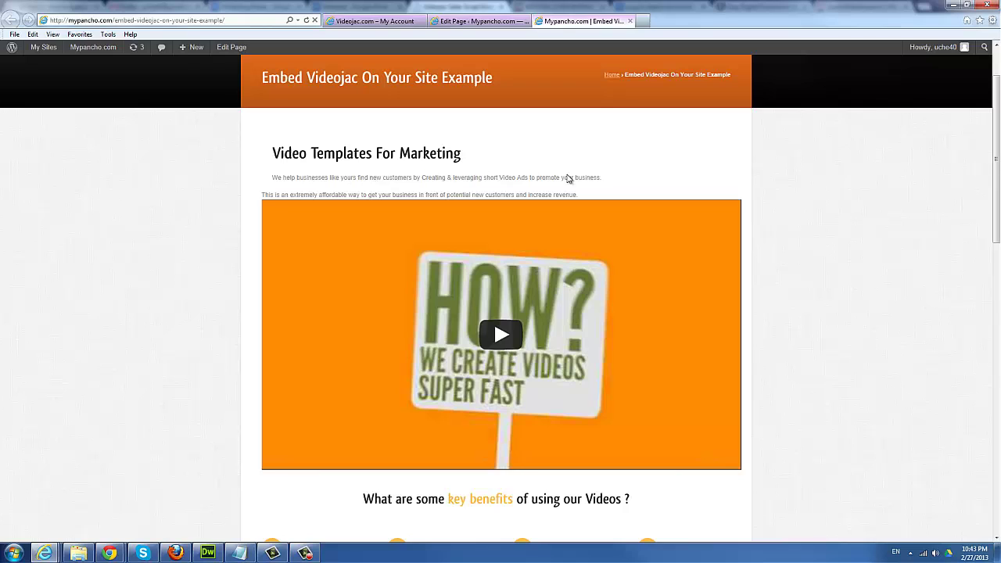
scroll(569, 178, "down", 4)
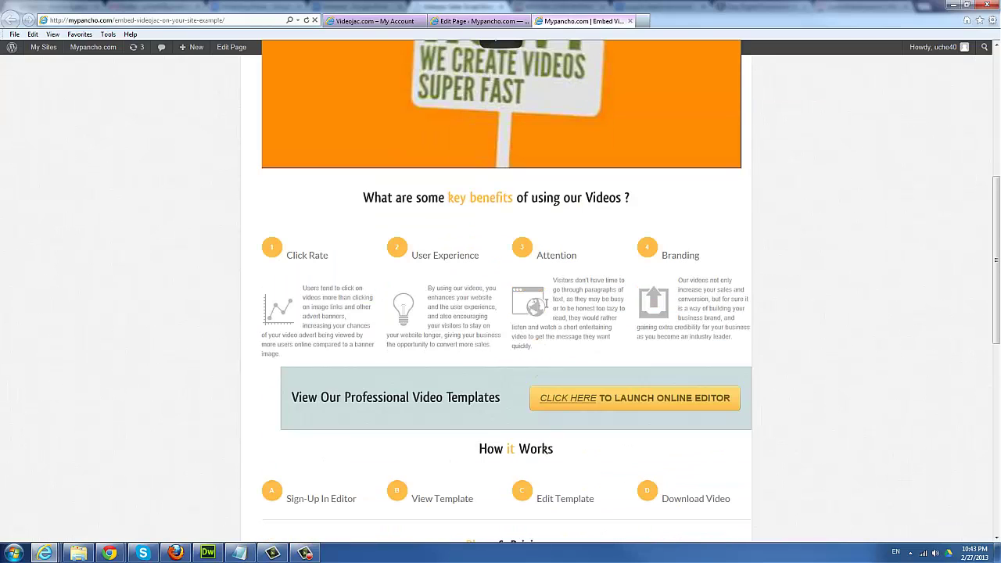
scroll(580, 299, "up", 3)
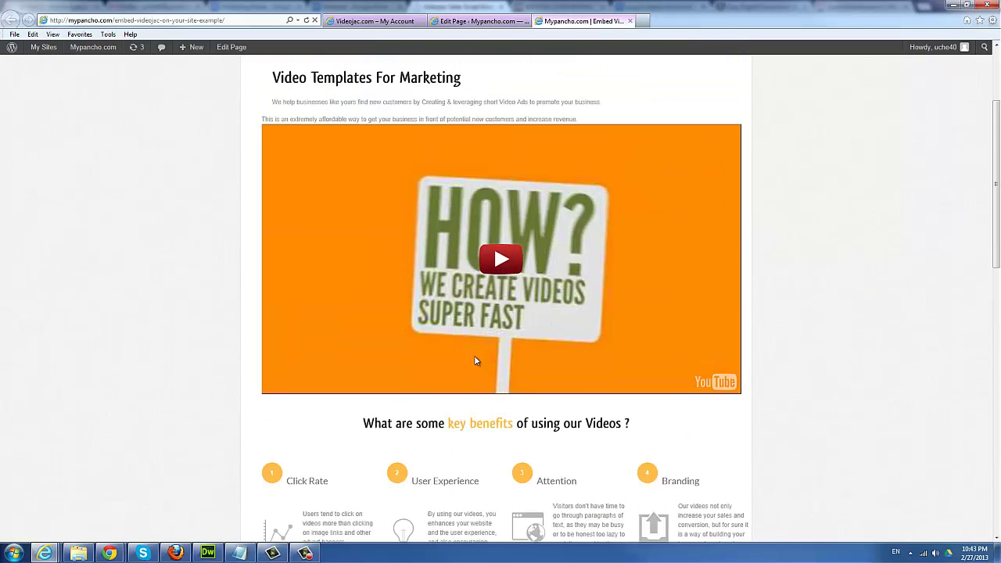
scroll(474, 360, "down", 3)
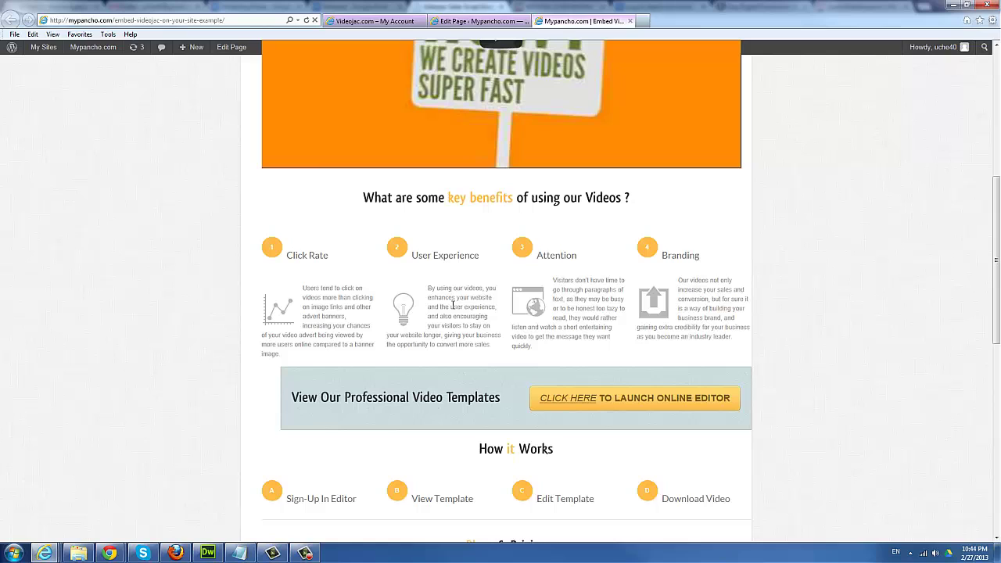
scroll(714, 309, "down", 2)
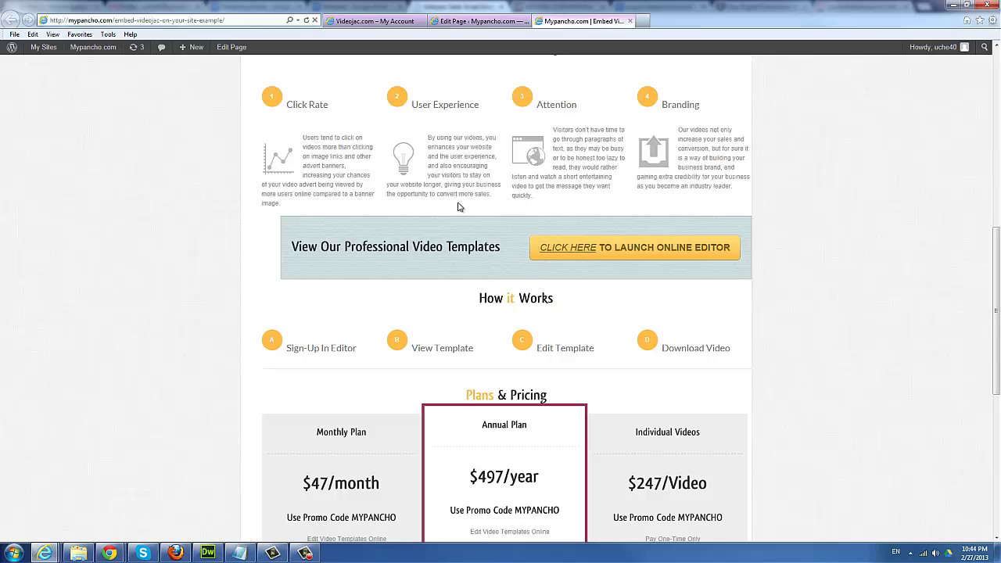
scroll(522, 303, "down", 4)
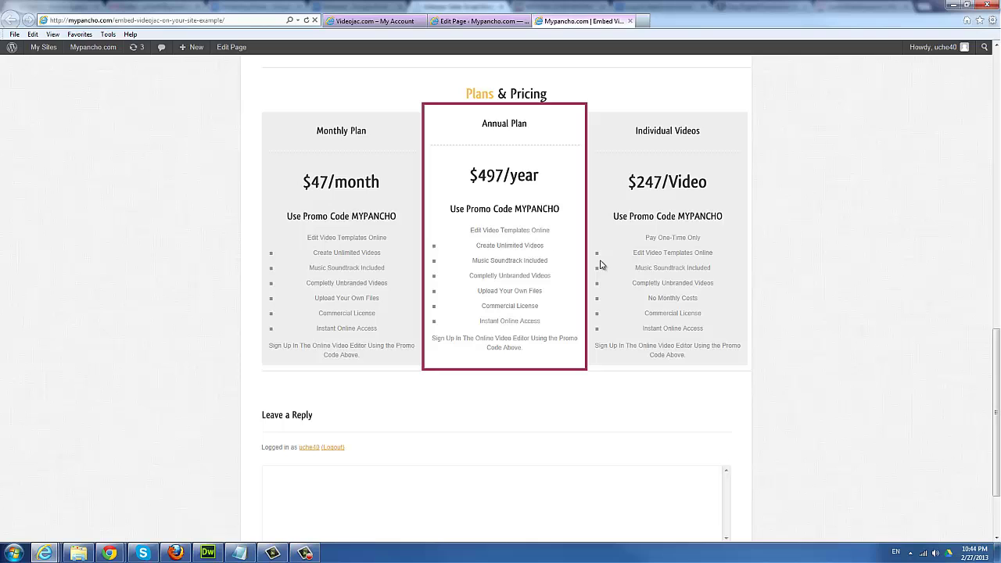
scroll(376, 217, "up", 3)
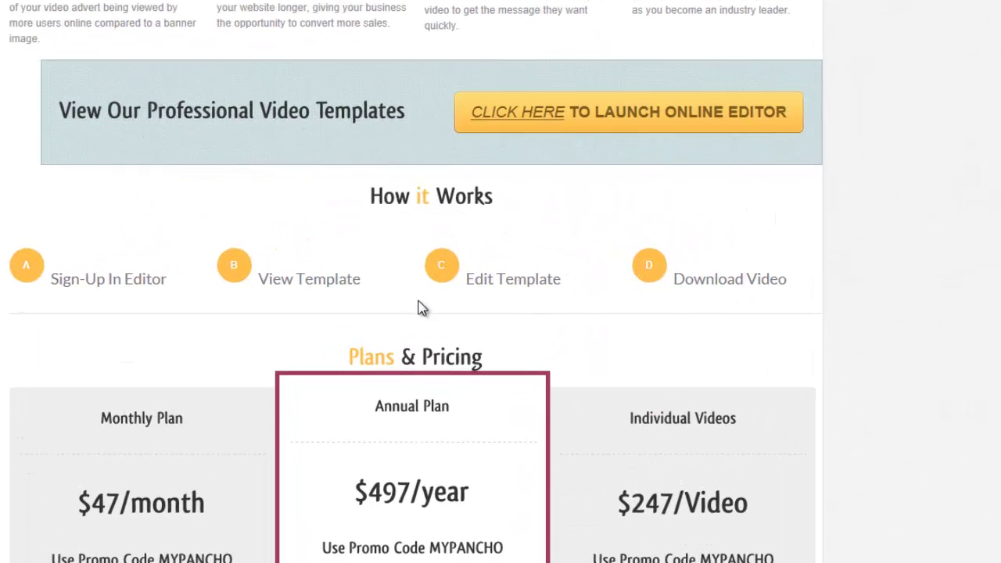
scroll(383, 309, "down", 2)
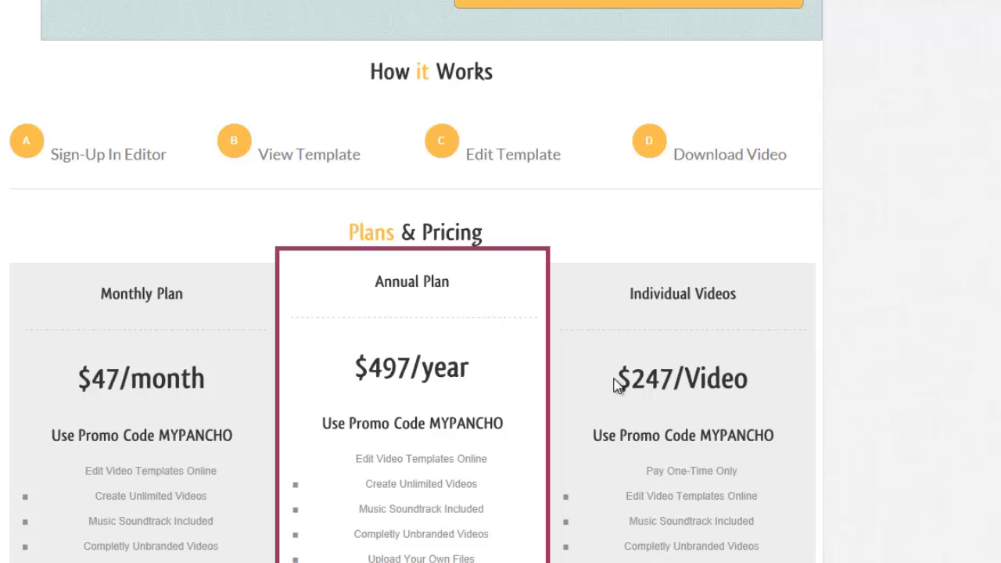
scroll(596, 409, "up", 2)
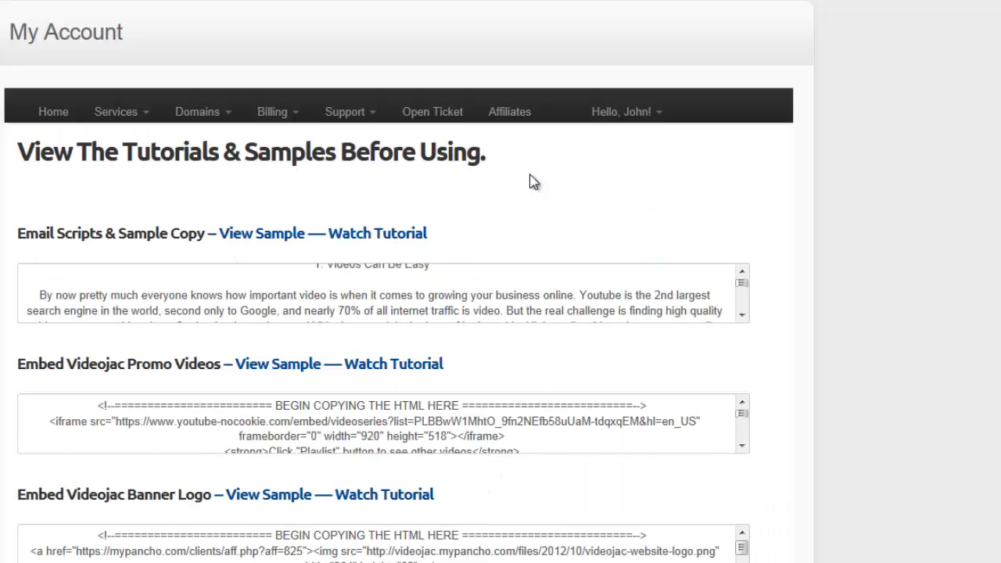
Step: Under Affiliates, add the coupon VIDEOEXPERTS20 with a 20% Off Recurring discount
left_click(508, 113)
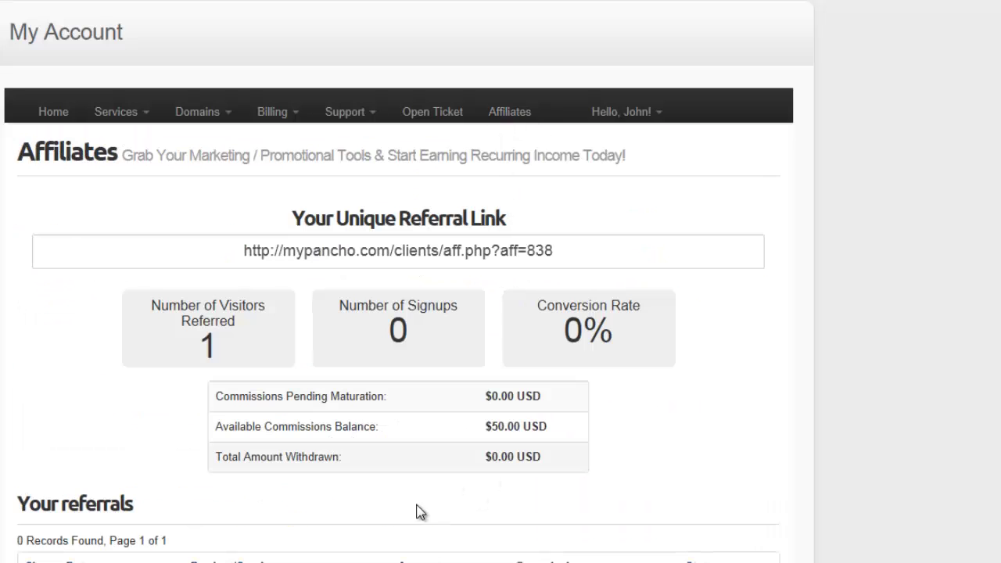
scroll(421, 512, "down", 10)
scroll(321, 527, "up", 3)
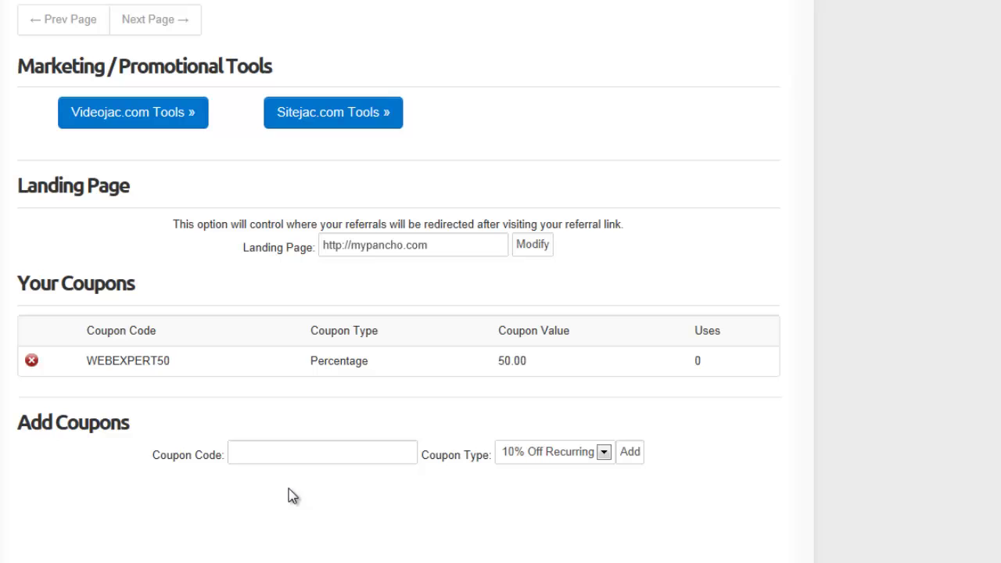
left_click(262, 459)
type("M")
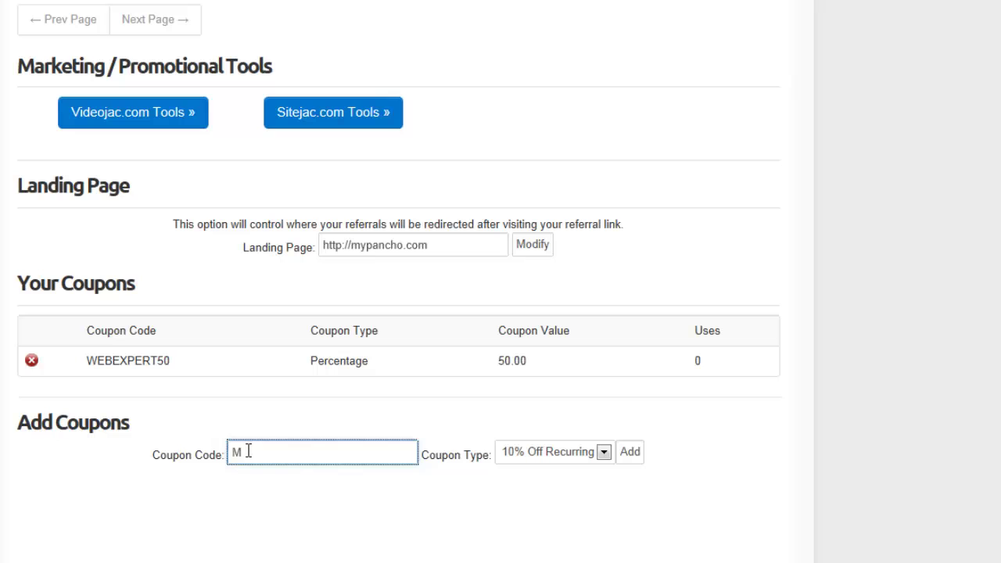
key("ctrl+a")
key("ctrl+v")
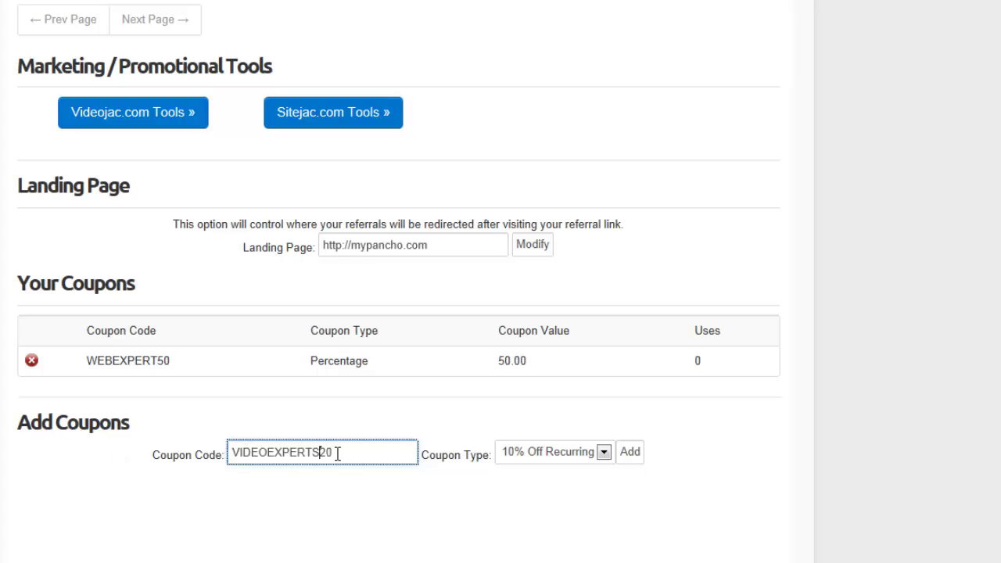
left_click(557, 453)
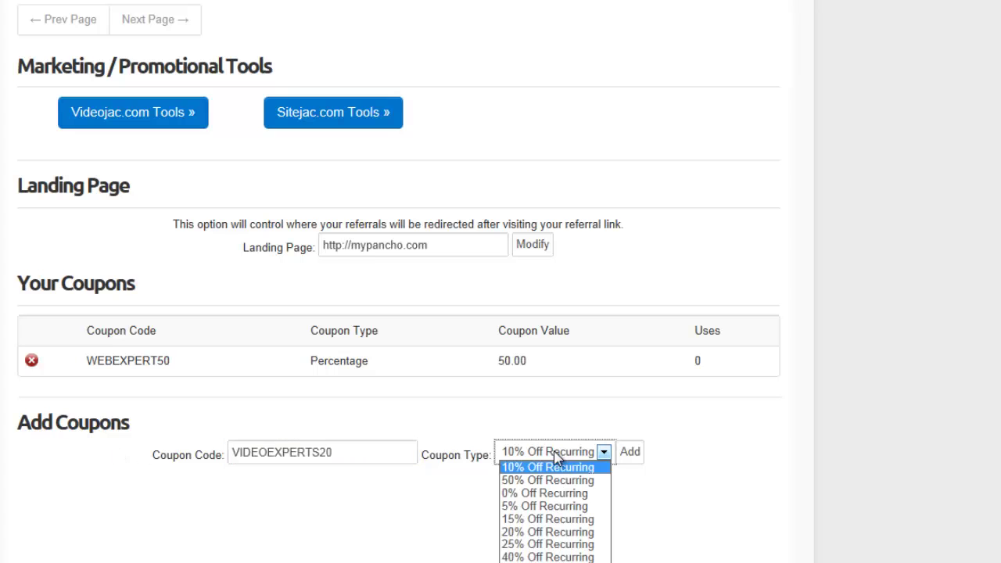
left_click(557, 532)
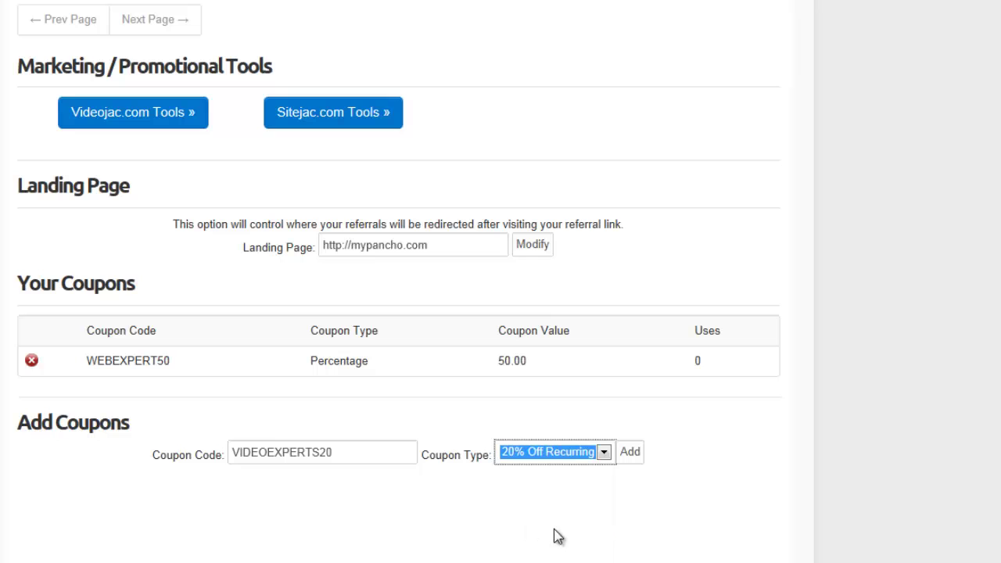
left_click(628, 453)
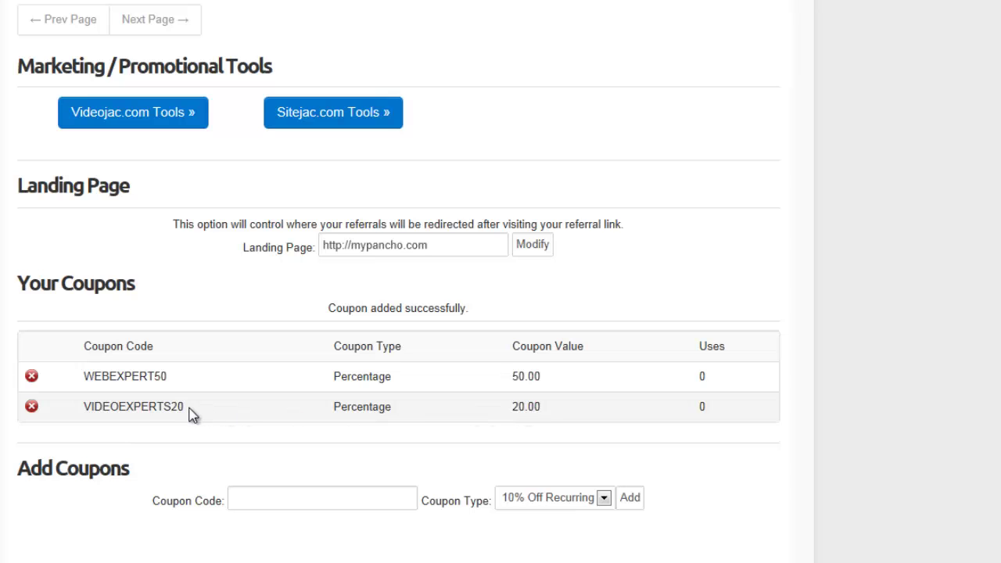
Step: Copy VIDEOEXPERTS20 from the coupons table and return to the WordPress Edit Page tab
left_click_drag(189, 414, 84, 414)
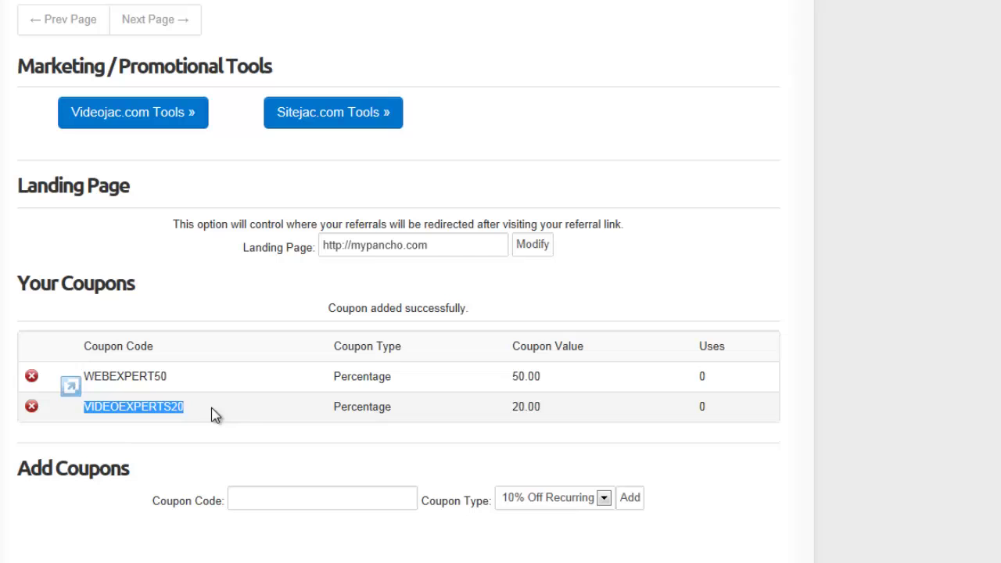
left_click(524, 409)
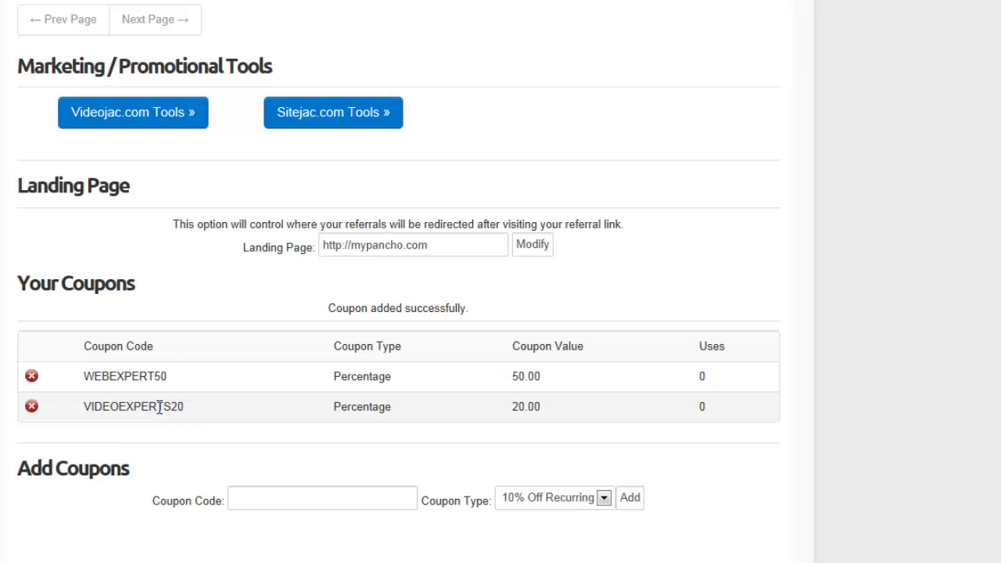
double_click(499, 414)
left_click(197, 407)
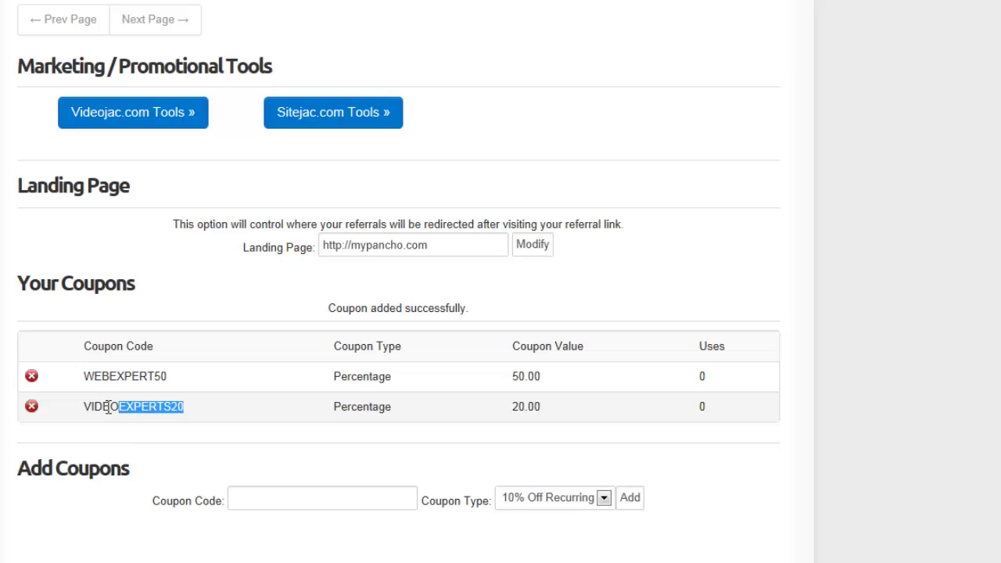
left_click_drag(108, 407, 89, 406)
right_click(99, 406)
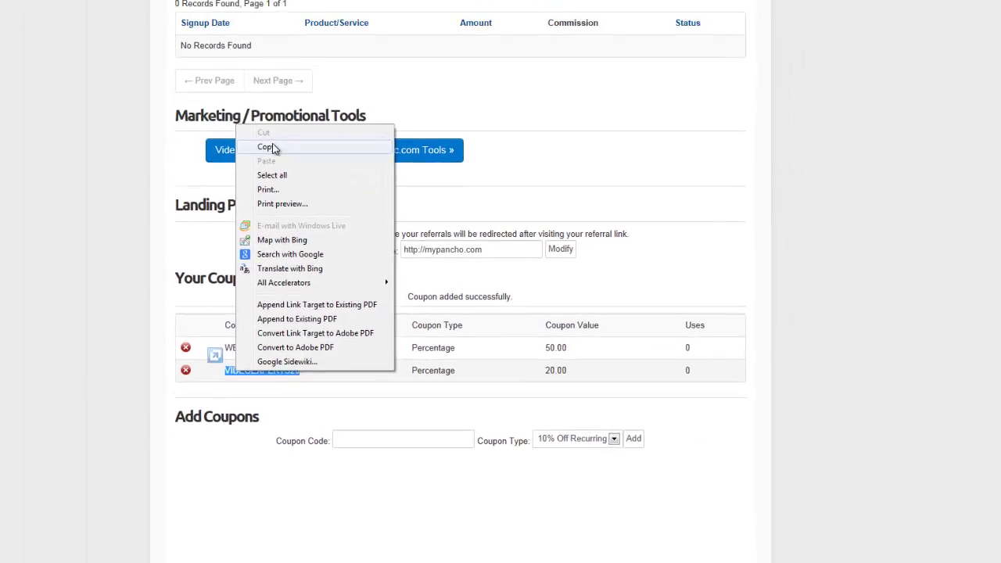
left_click(272, 149)
key("ctrl+Tab")
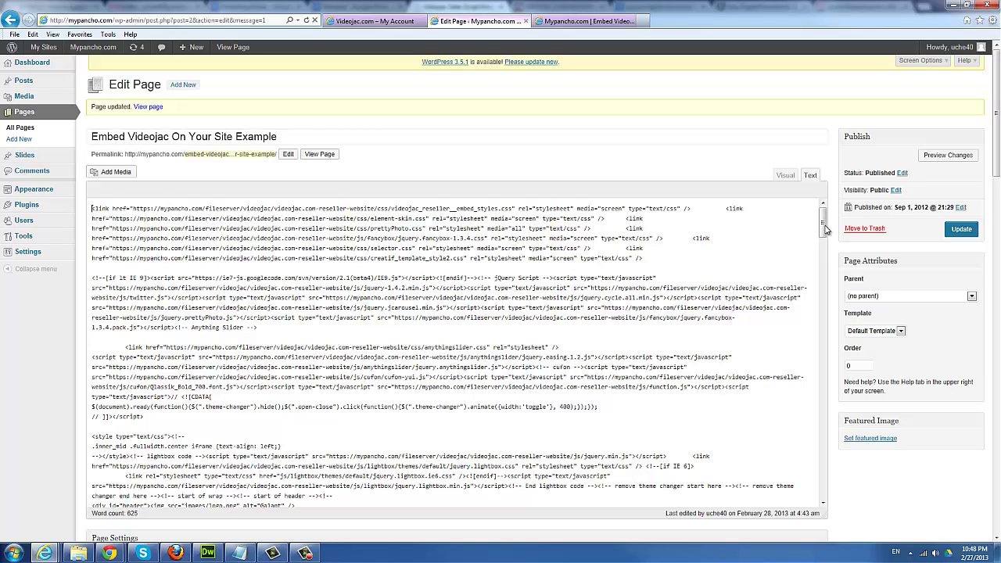
Step: Replace MYPANCHO with VIDEOEXPERTS20 in the Monthly Plan and start changing $47 to $37
left_click_drag(824, 223, 823, 375)
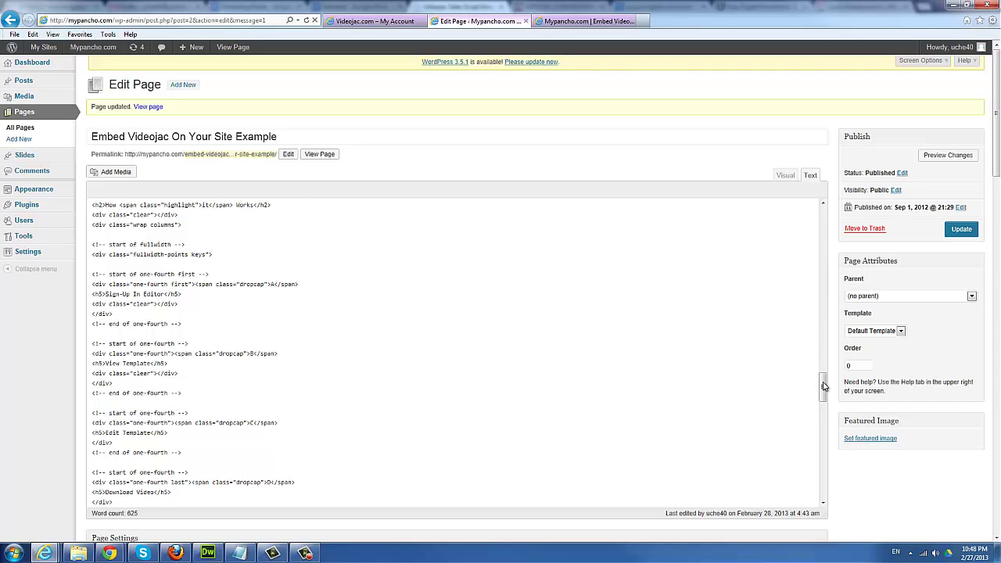
left_click_drag(822, 386, 821, 402)
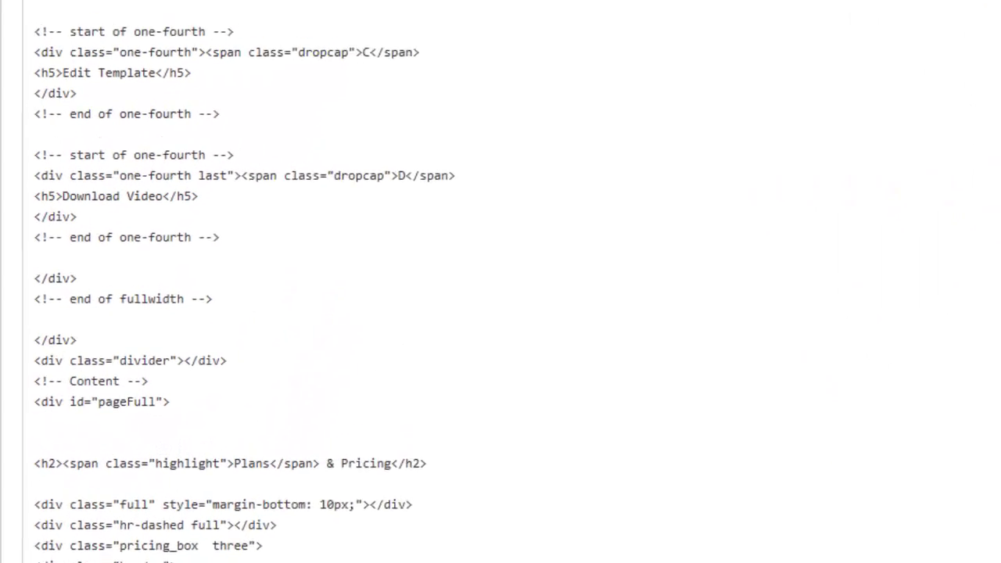
scroll(269, 313, "down", 5)
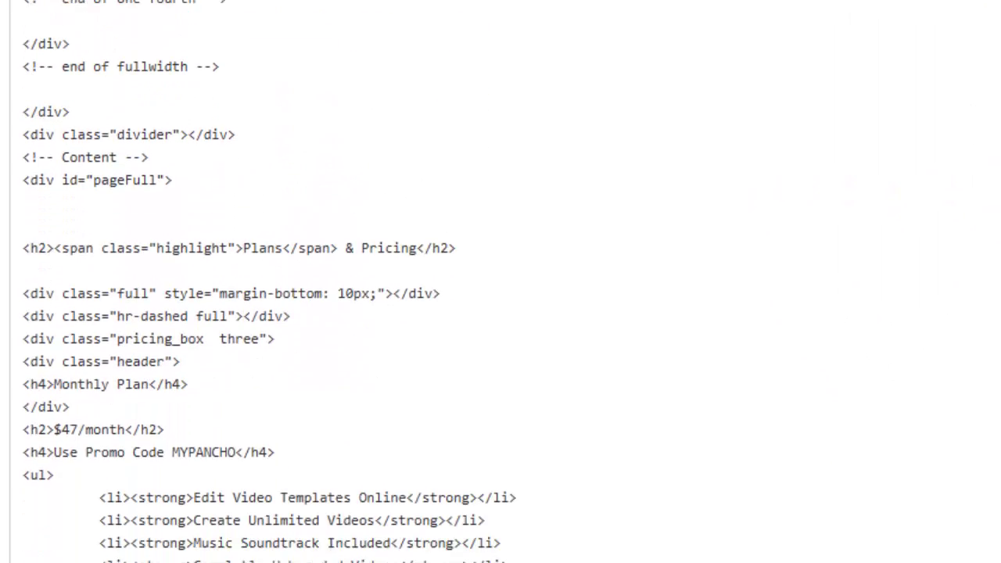
scroll(269, 313, "down", 2)
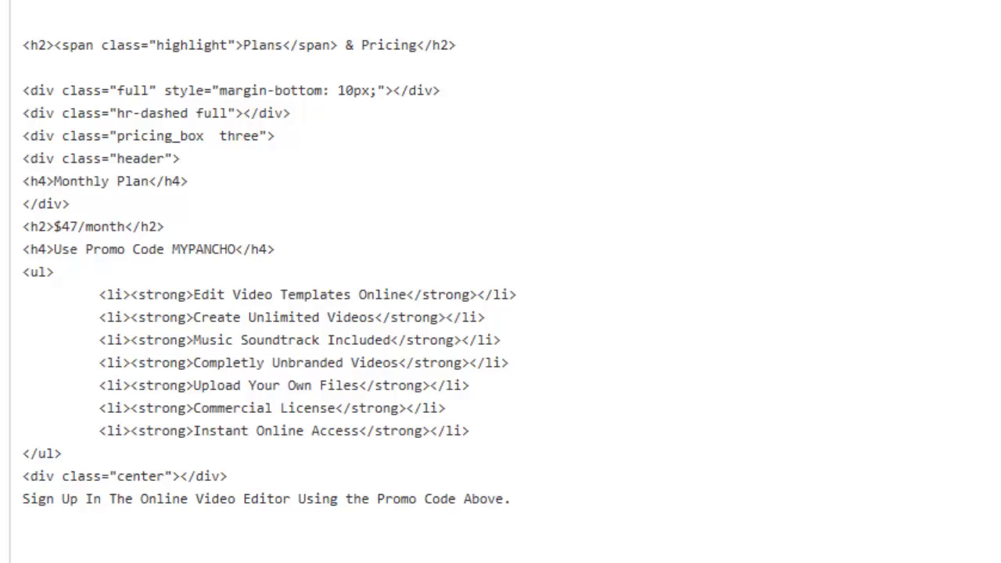
scroll(269, 312, "down", 1)
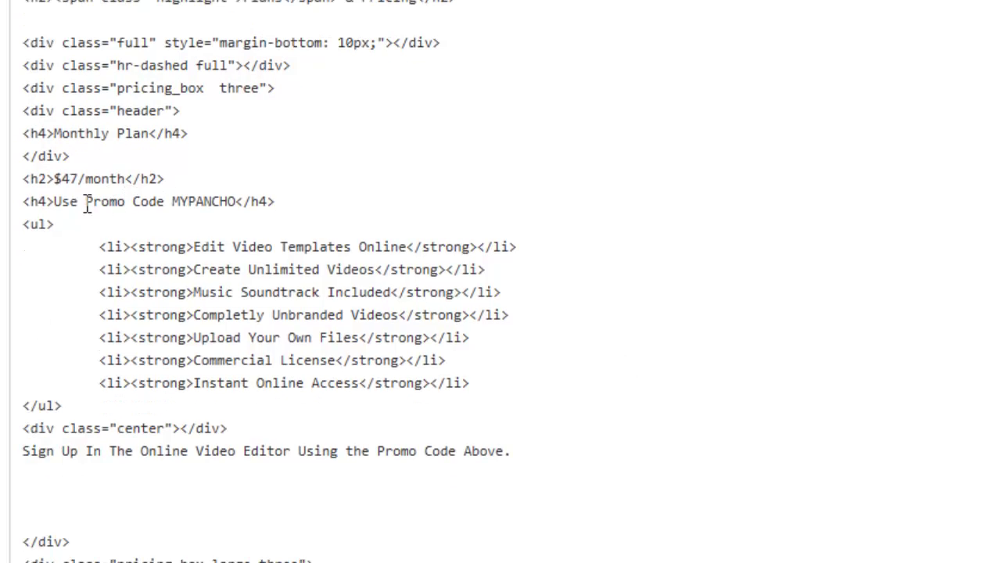
left_click(126, 201)
double_click(175, 201)
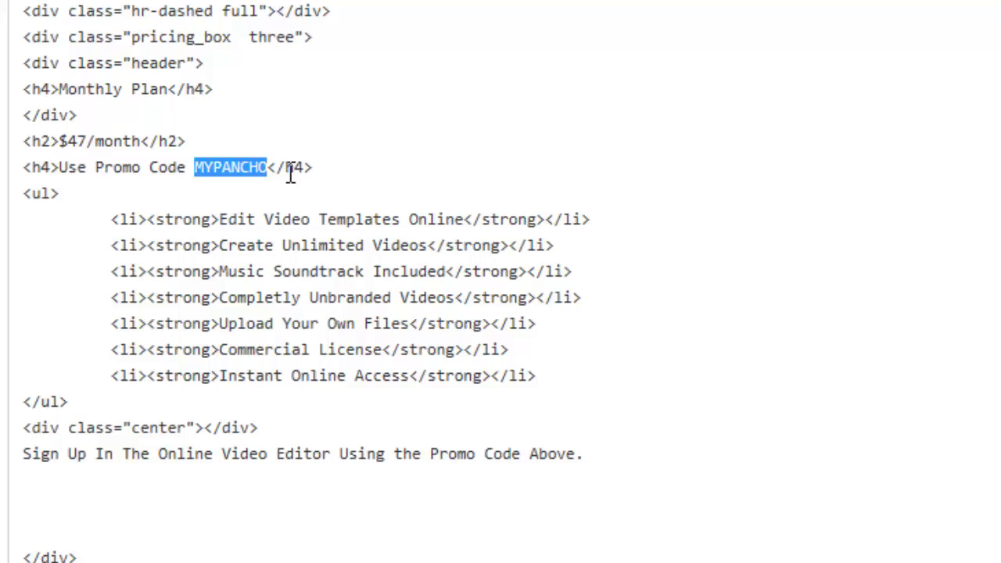
key("ctrl+v")
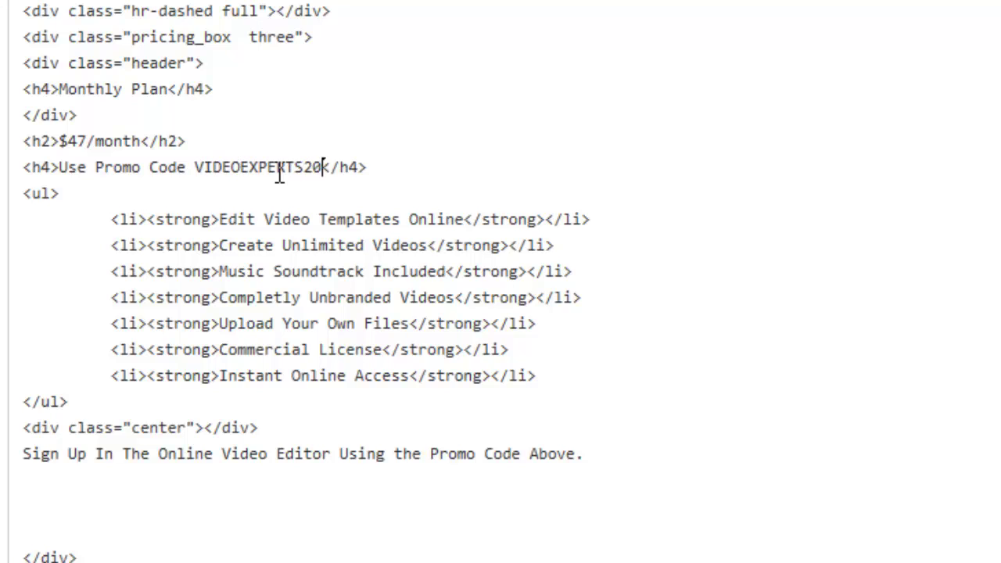
left_click(78, 142)
key("BackSpace")
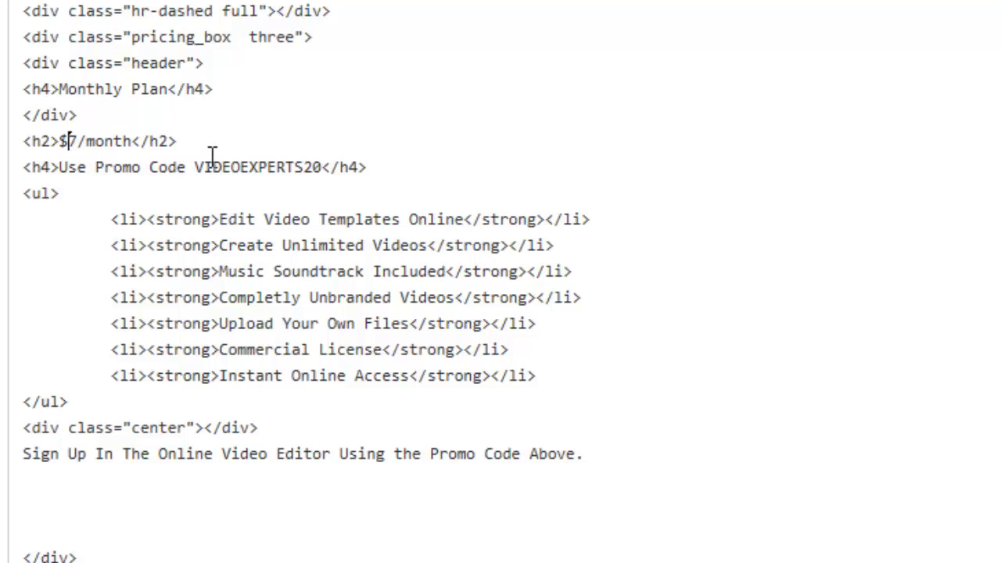
Step: Finish the $37 monthly price, then set the Annual Plan to $450/year with code VIDEOEXPERTS20
type("3")
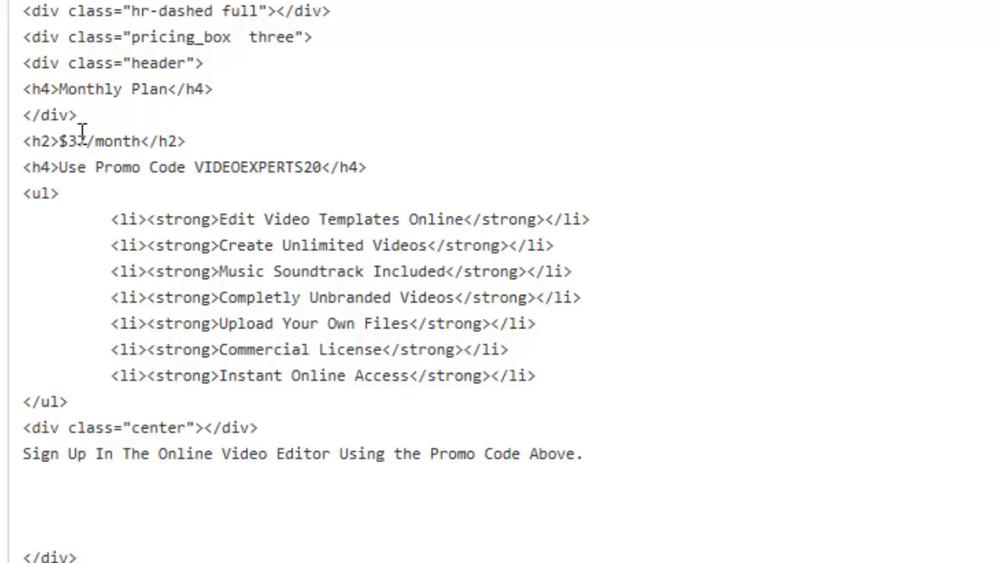
scroll(265, 344, "down", 5)
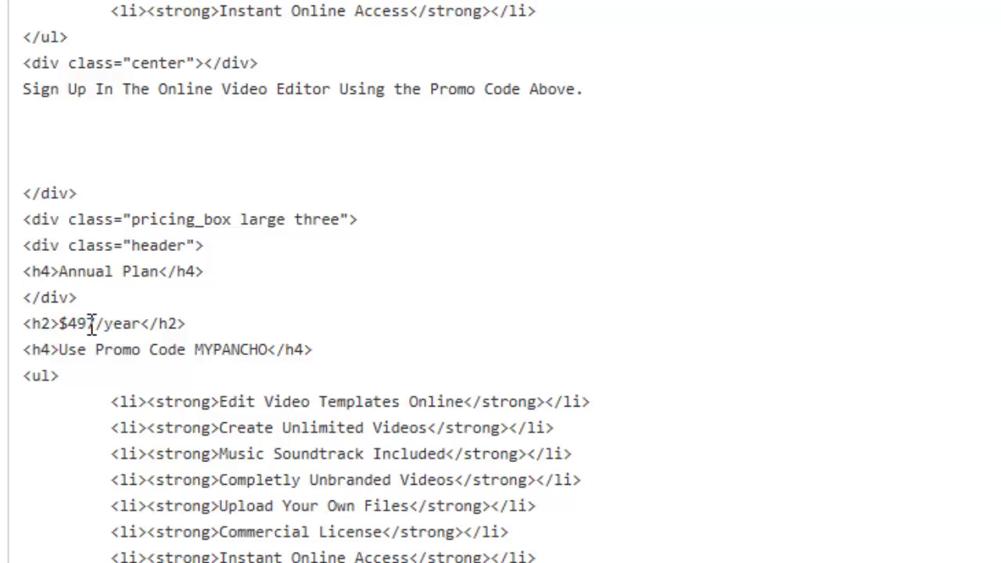
key("BackSpace")
key("BackSpace")
type("50")
left_click(273, 349)
key("BackSpace")
key("BackSpace")
key("BackSpace")
key("BackSpace")
key("BackSpace")
key("BackSpace")
key("BackSpace")
key("BackSpace")
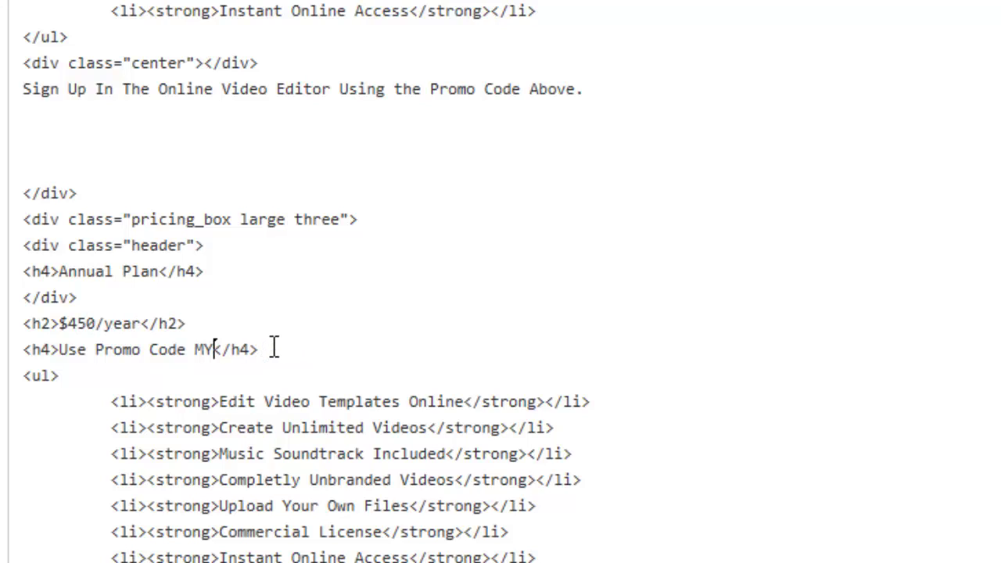
key("ctrl+v")
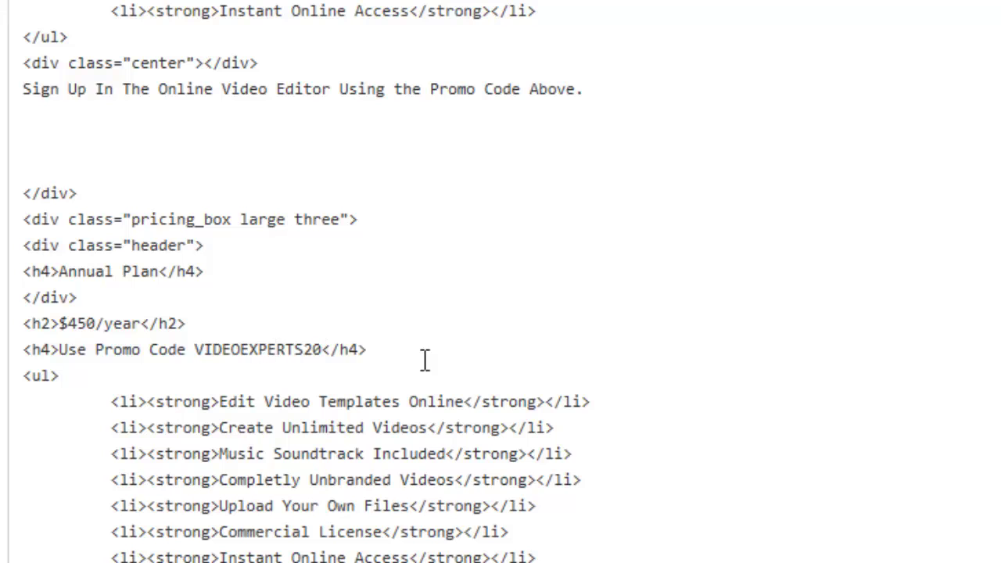
Step: Set Individual Videos to $200/Video with promo code VIDEOEXPERTS20
scroll(608, 386, "down", 3)
scroll(585, 391, "down", 3)
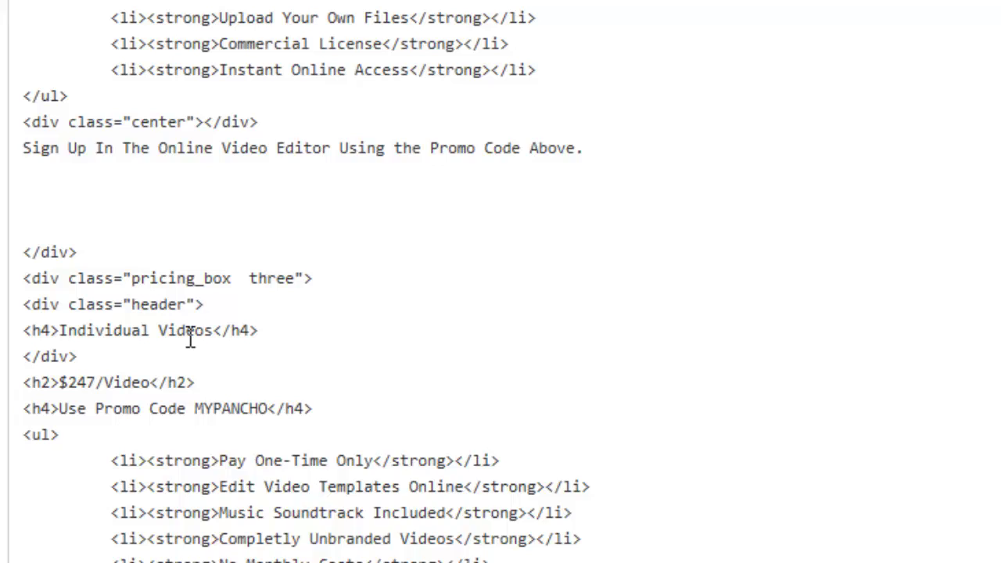
scroll(189, 340, "down", 2)
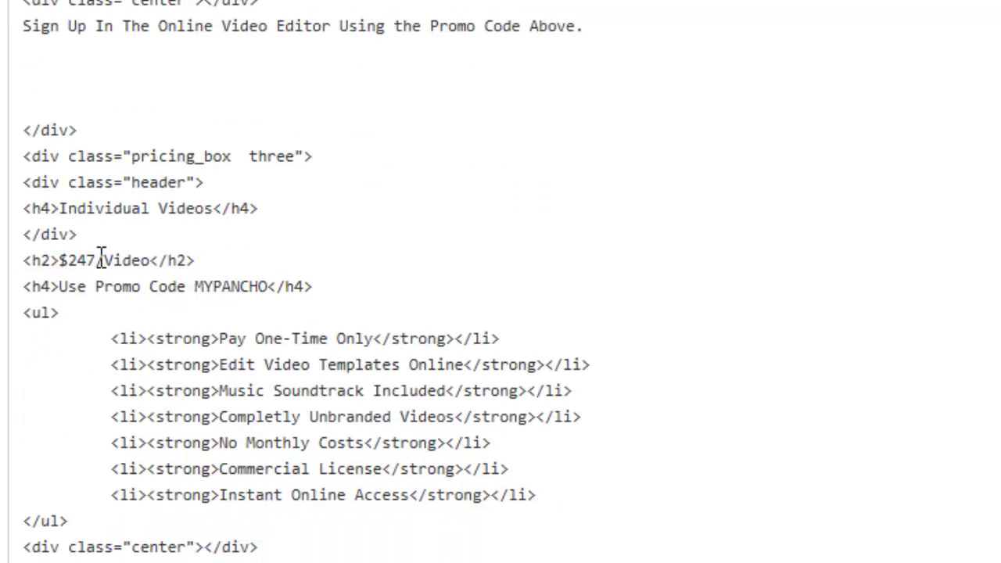
left_click(97, 260)
key("BackSpace")
key("BackSpace")
type("00")
left_click(268, 286)
key("BackSpace")
key("BackSpace")
key("BackSpace")
key("BackSpace")
key("BackSpace")
key("BackSpace")
key("BackSpace")
key("BackSpace")
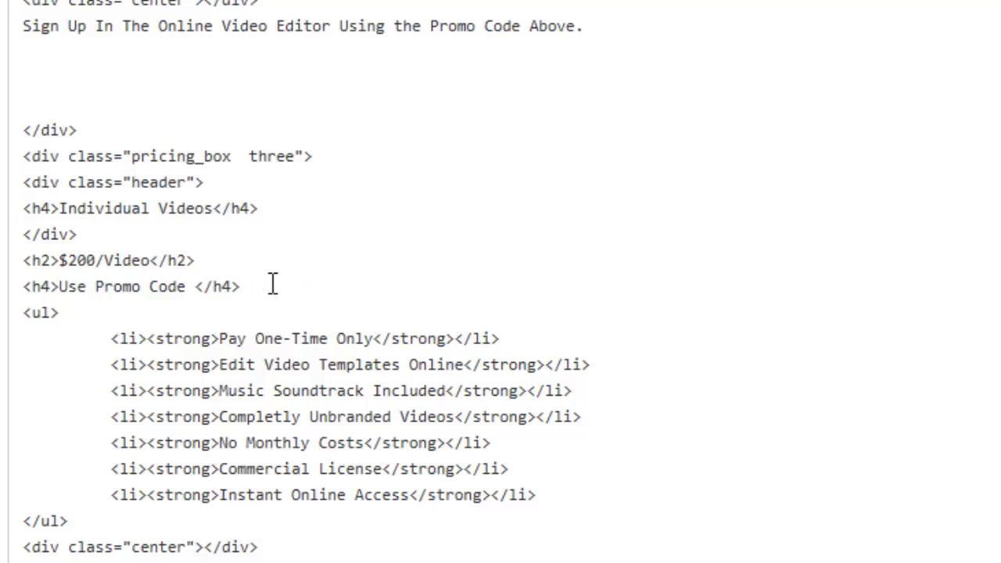
key("ctrl+v")
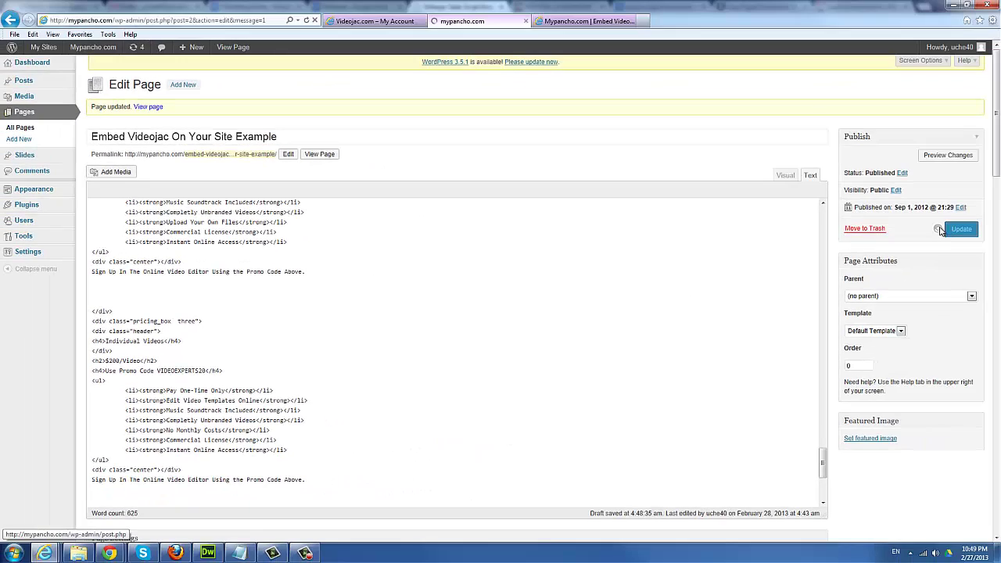
Step: Update the page and reload the live site to confirm $37/month, $450/year and $200/Video
left_click(961, 226)
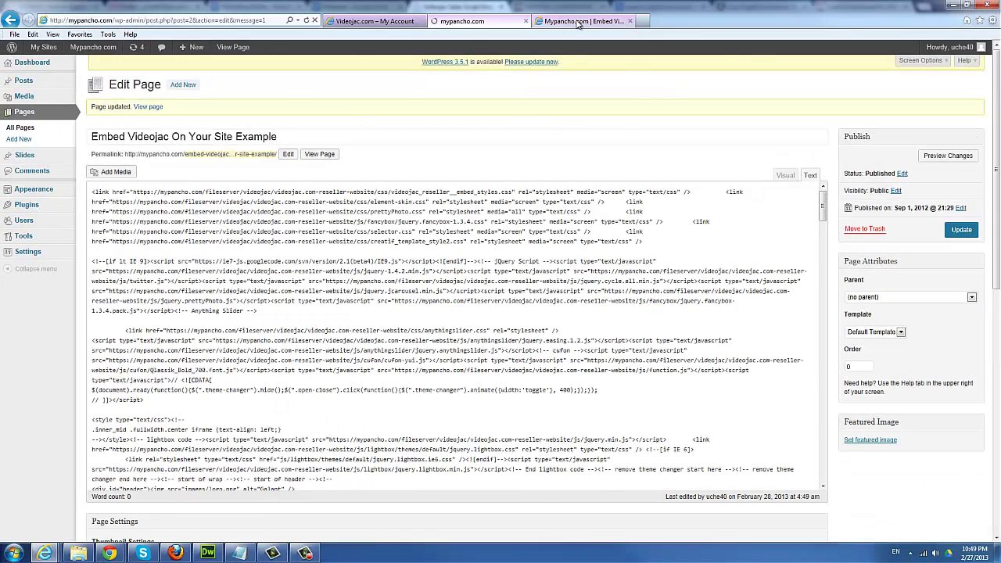
left_click(577, 21)
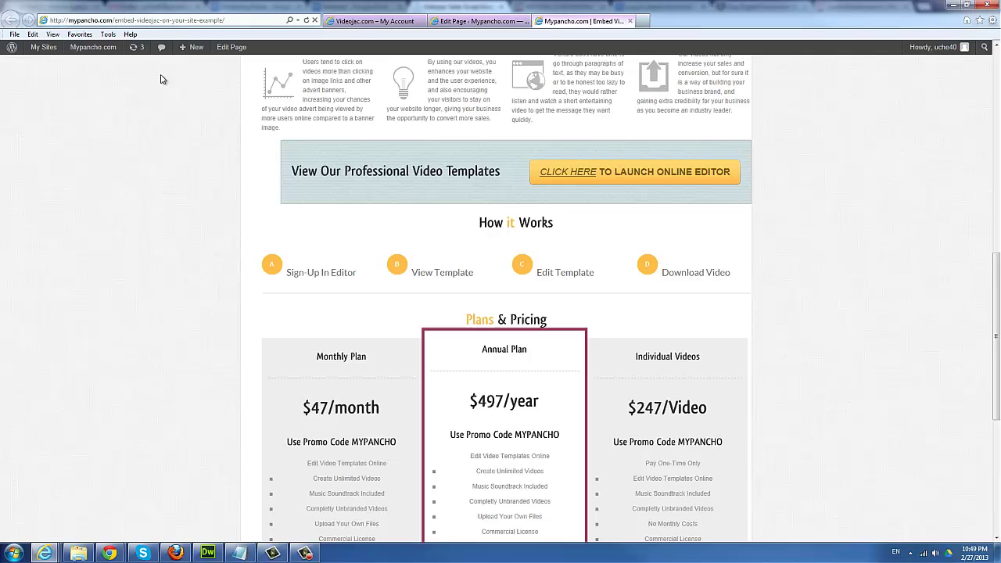
key("F5")
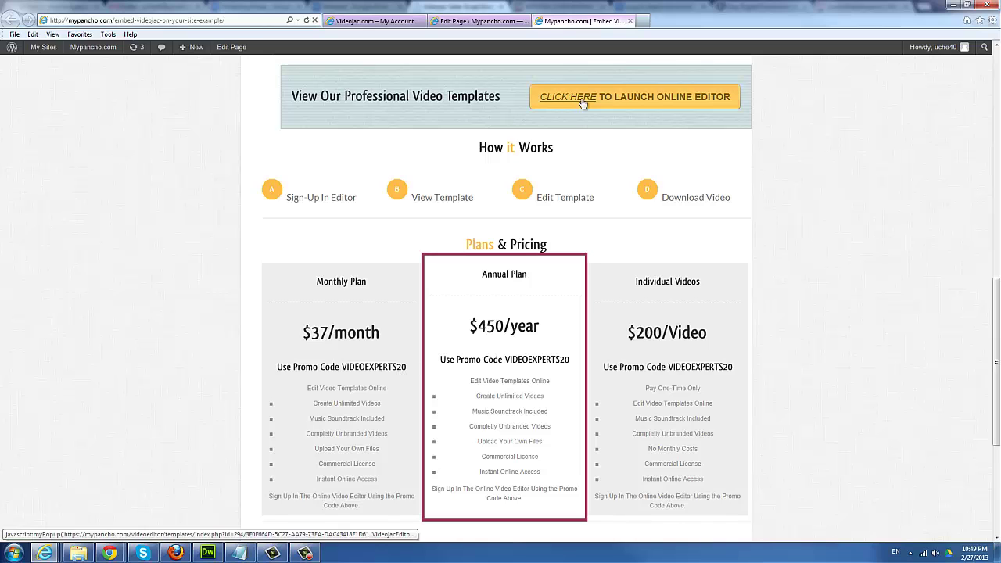
left_click(655, 100)
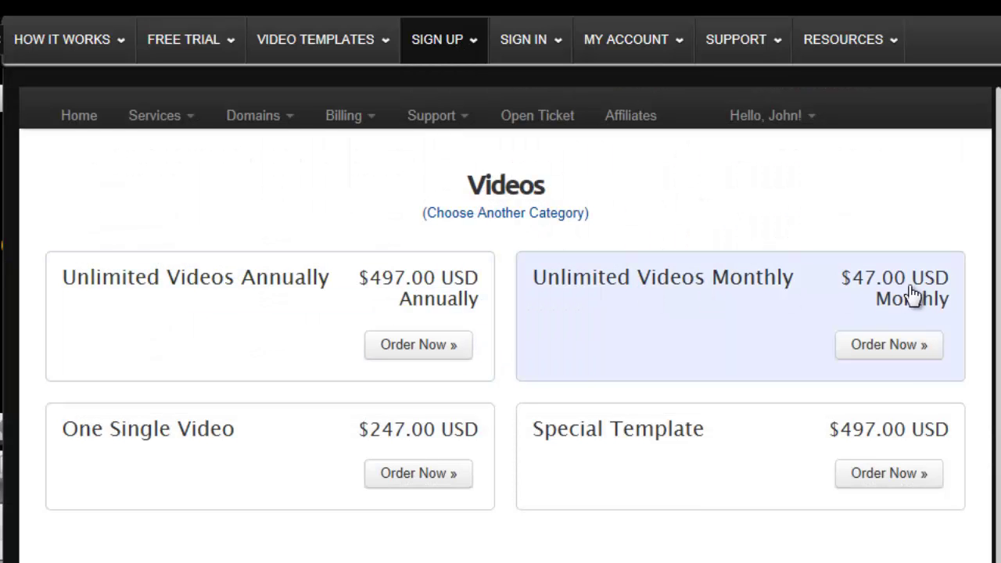
left_click(865, 353)
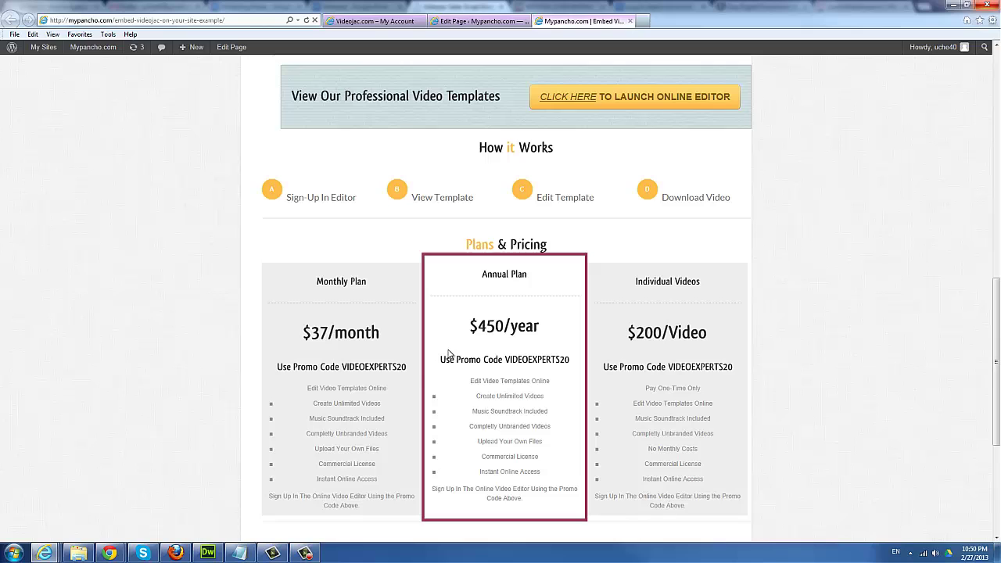
scroll(389, 395, "down", 1)
scroll(389, 395, "up", 2)
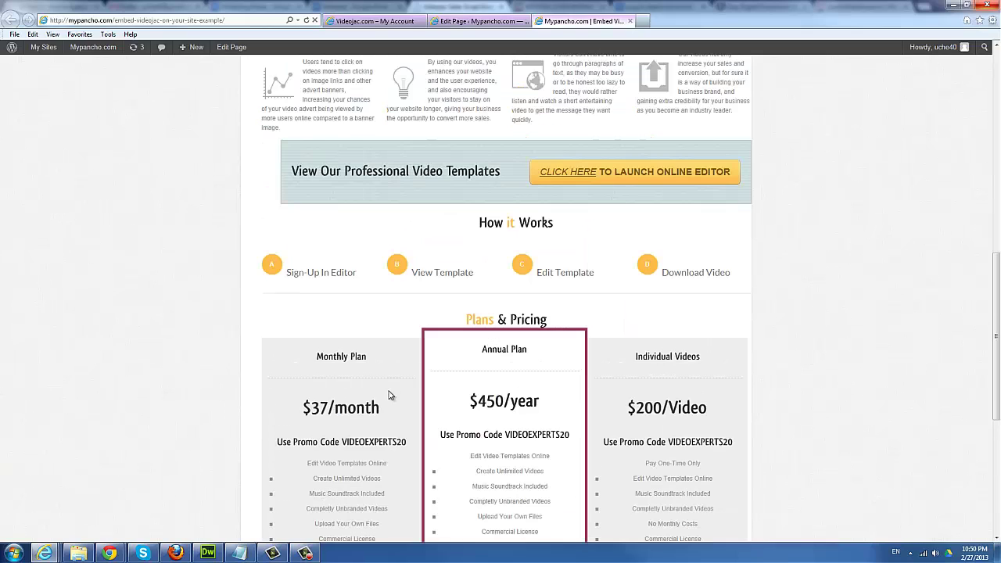
scroll(388, 395, "up", 4)
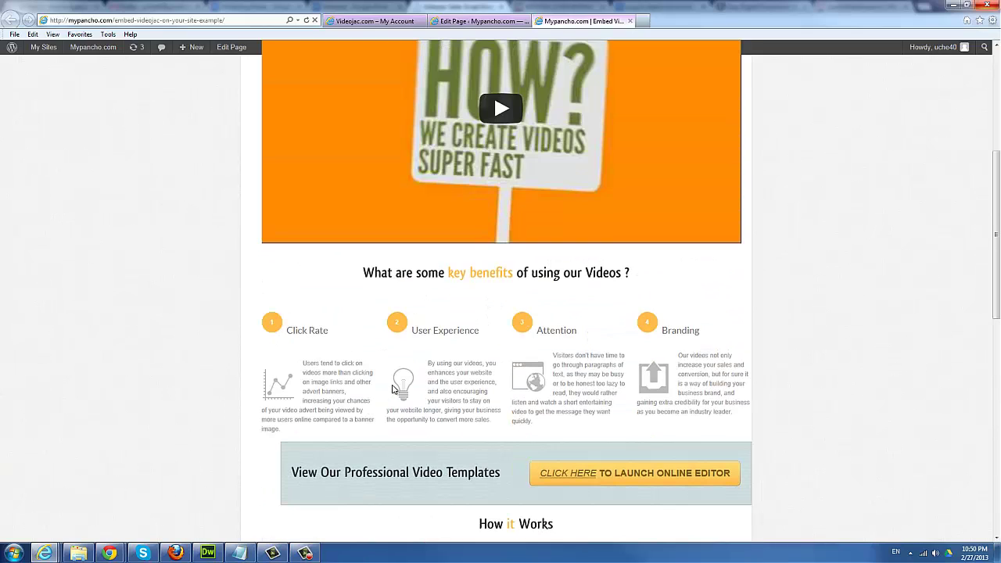
scroll(393, 389, "up", 2)
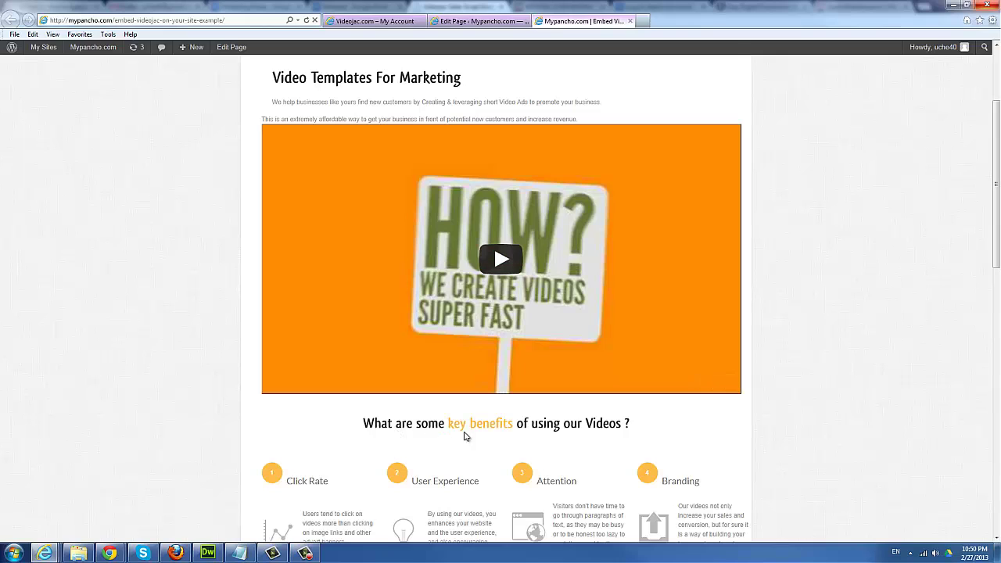
scroll(469, 436, "down", 3)
scroll(479, 420, "down", 2)
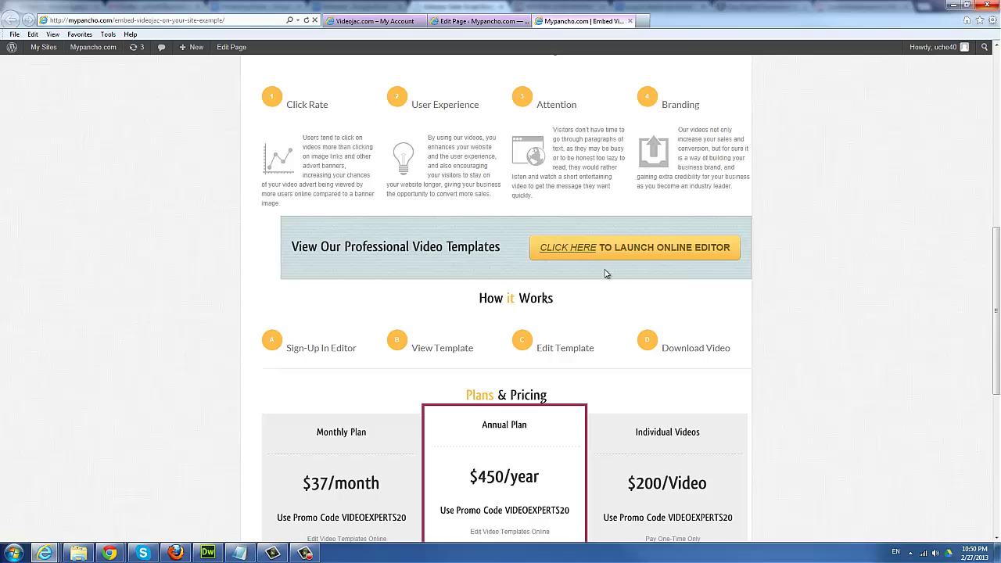
scroll(594, 280, "down", 2)
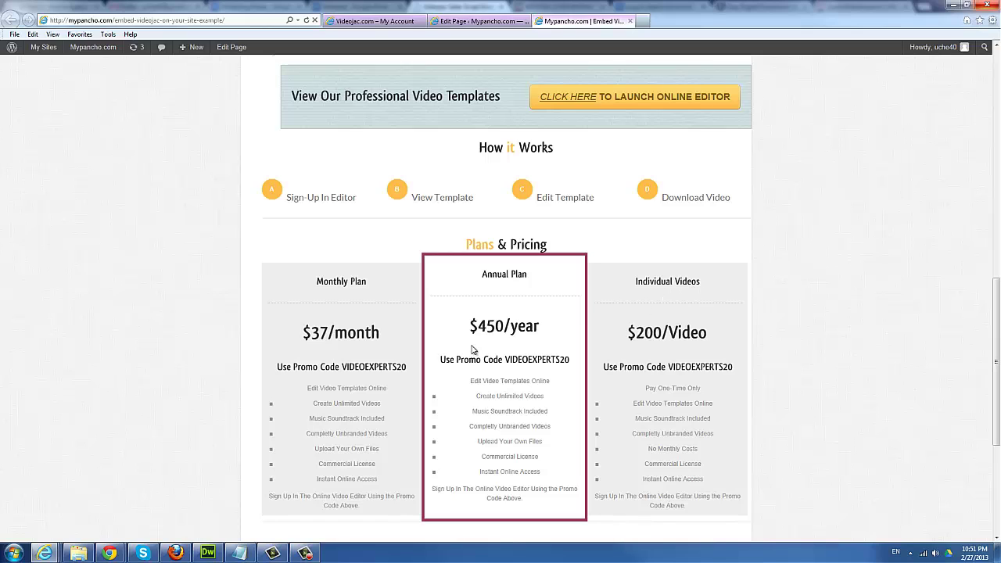
scroll(570, 371, "down", 2)
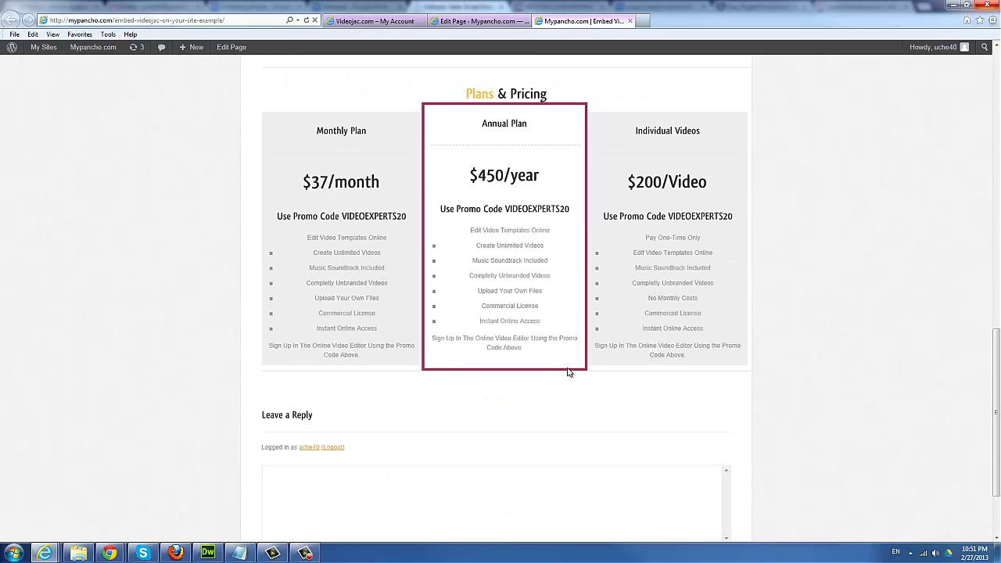
scroll(551, 369, "up", 2)
scroll(547, 367, "up", 1)
scroll(547, 368, "up", 1)
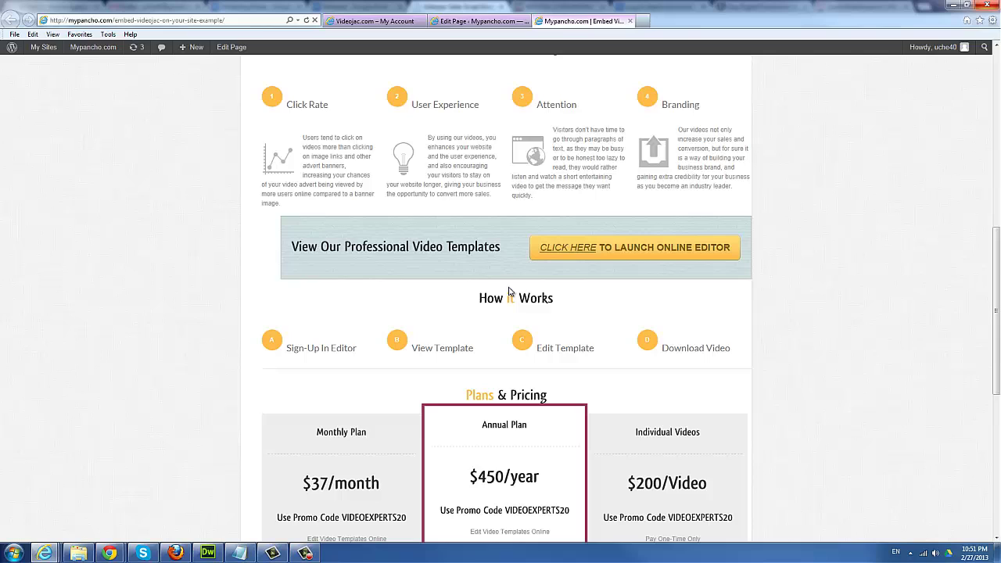
scroll(392, 462, "down", 2)
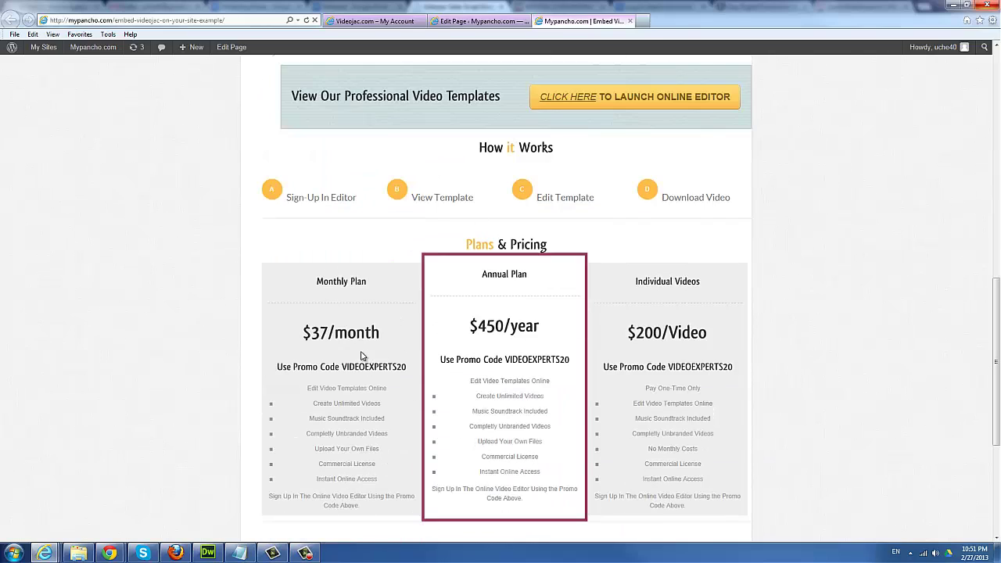
left_click(475, 23)
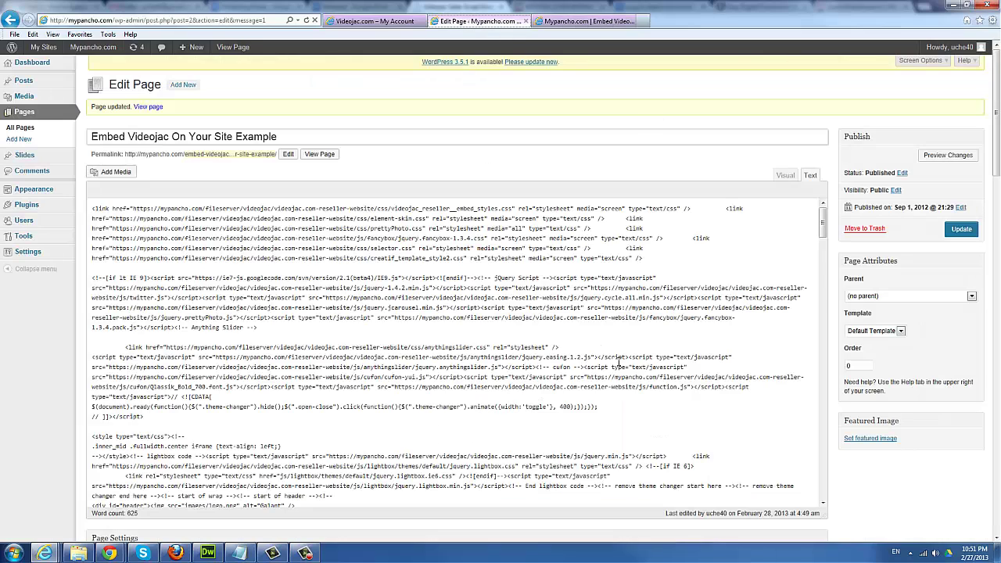
scroll(660, 382, "down", 5)
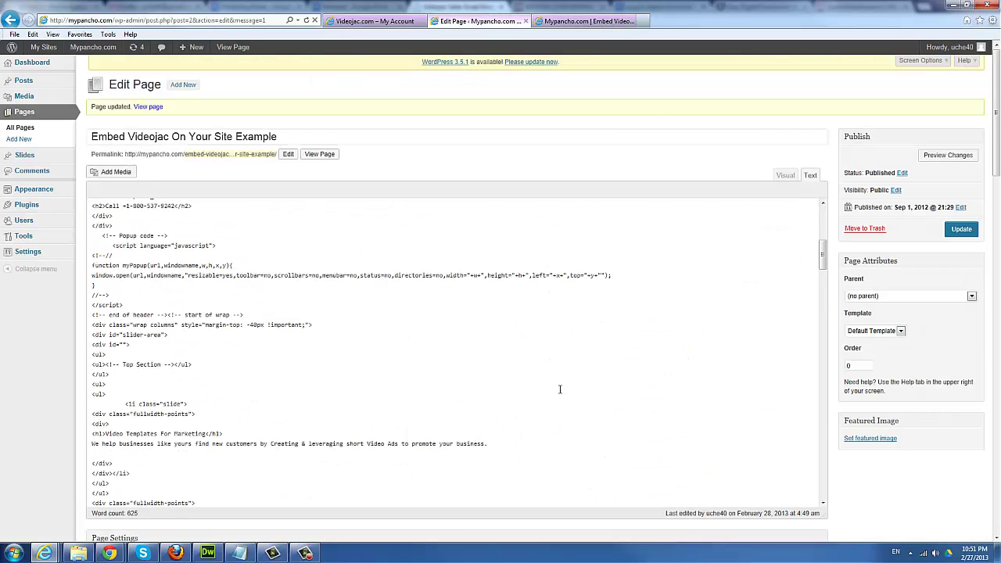
scroll(284, 391, "down", 3)
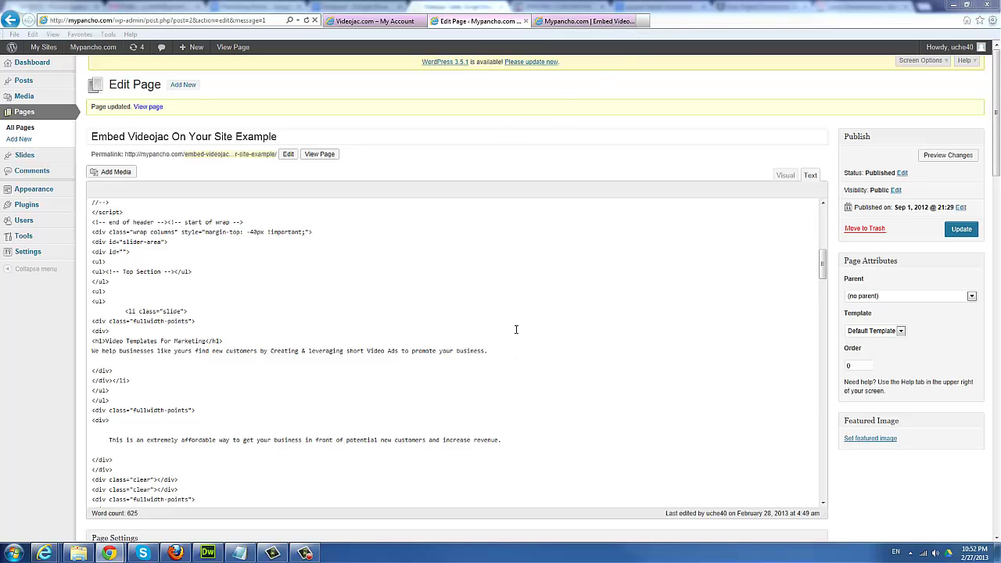
left_click(571, 17)
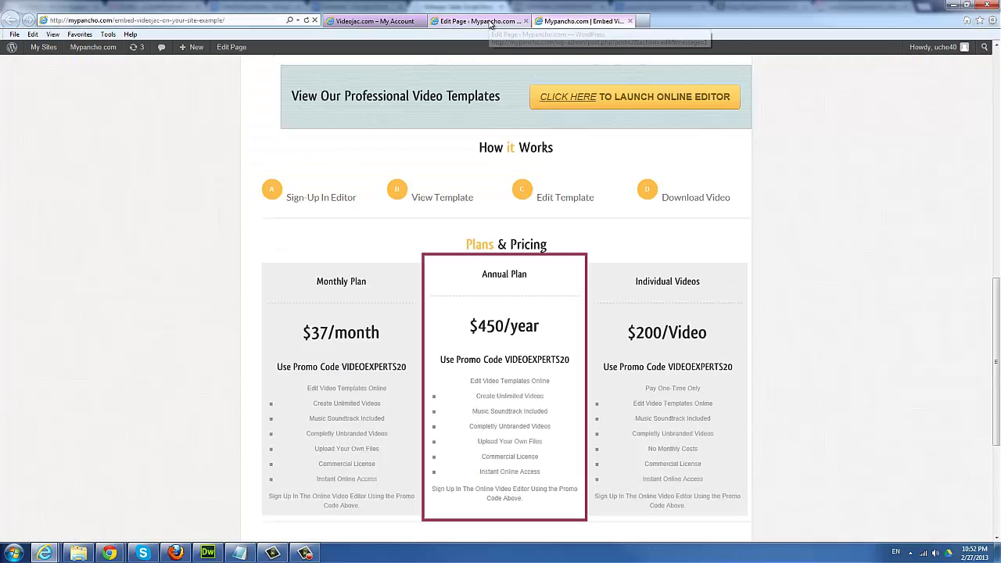
scroll(642, 270, "up", 10)
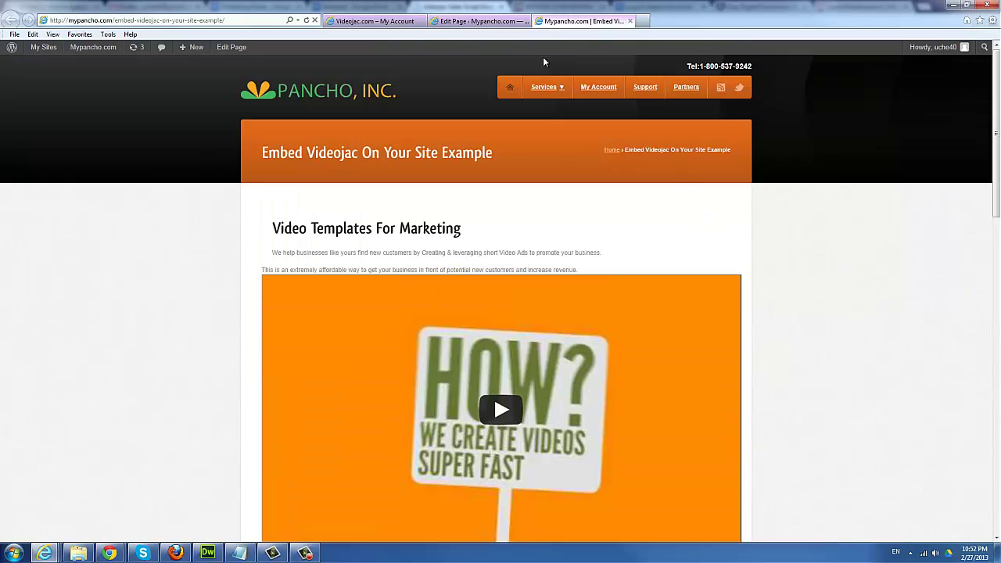
scroll(599, 220, "down", 2)
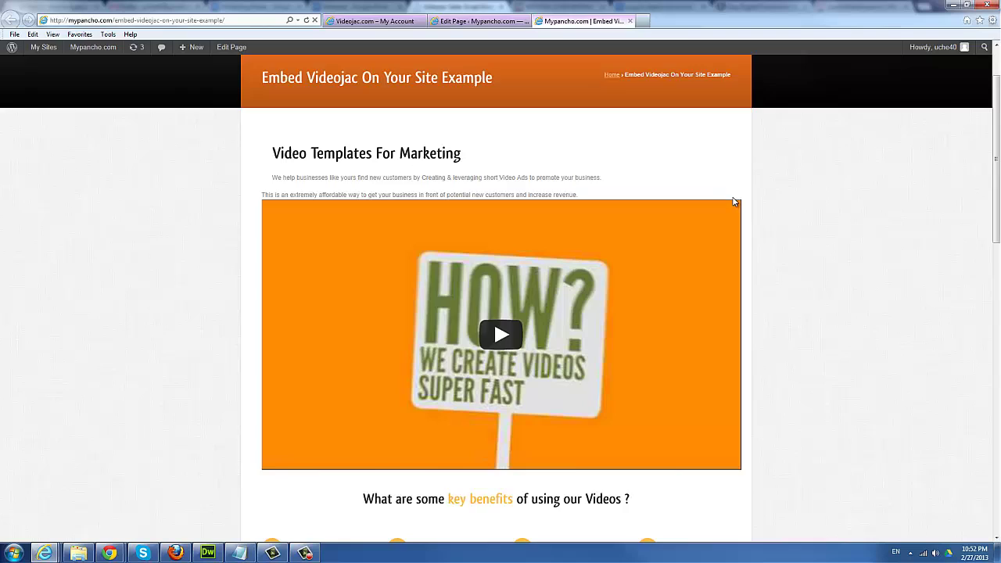
scroll(691, 259, "down", 8)
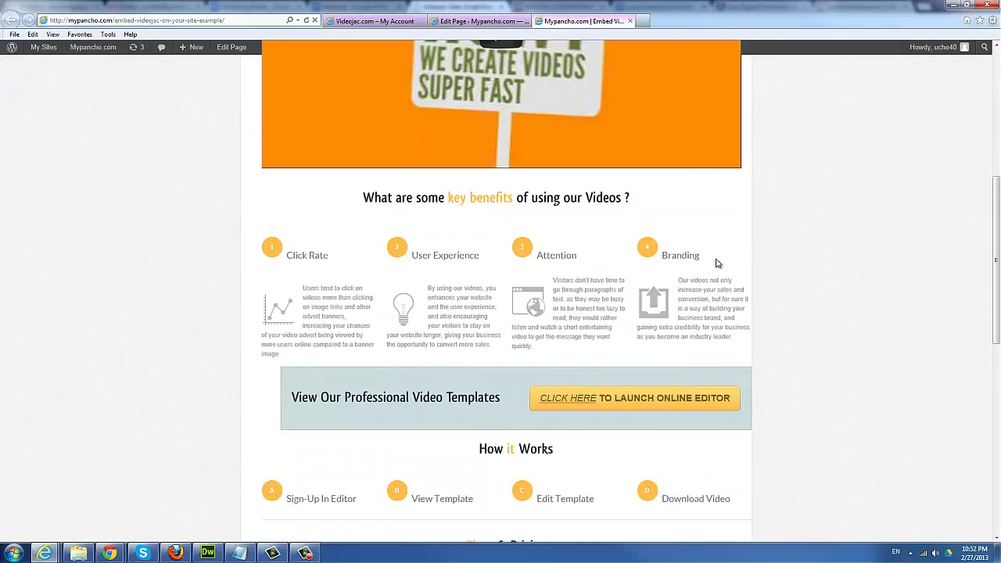
scroll(681, 265, "up", 2)
scroll(711, 289, "up", 6)
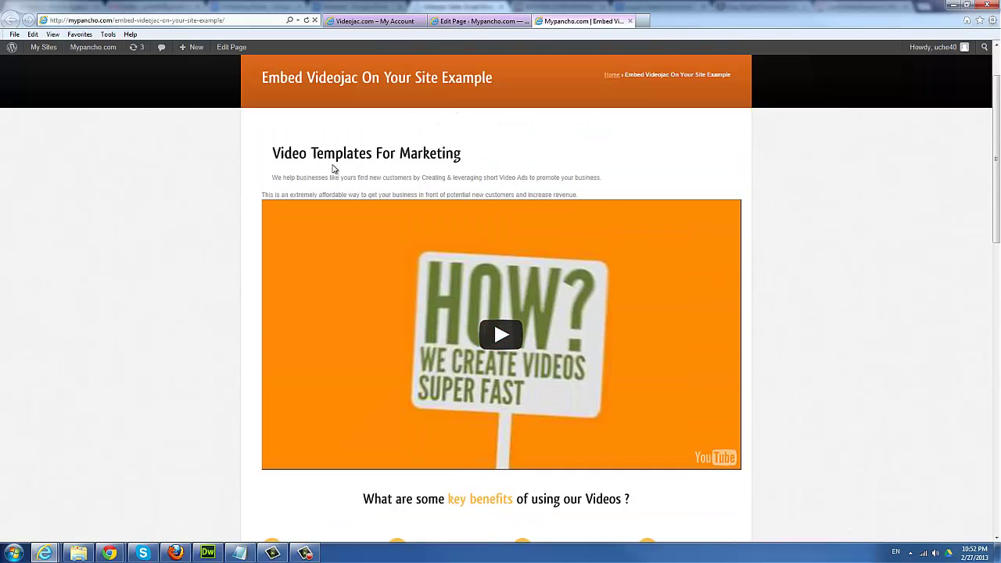
scroll(404, 172, "up", 2)
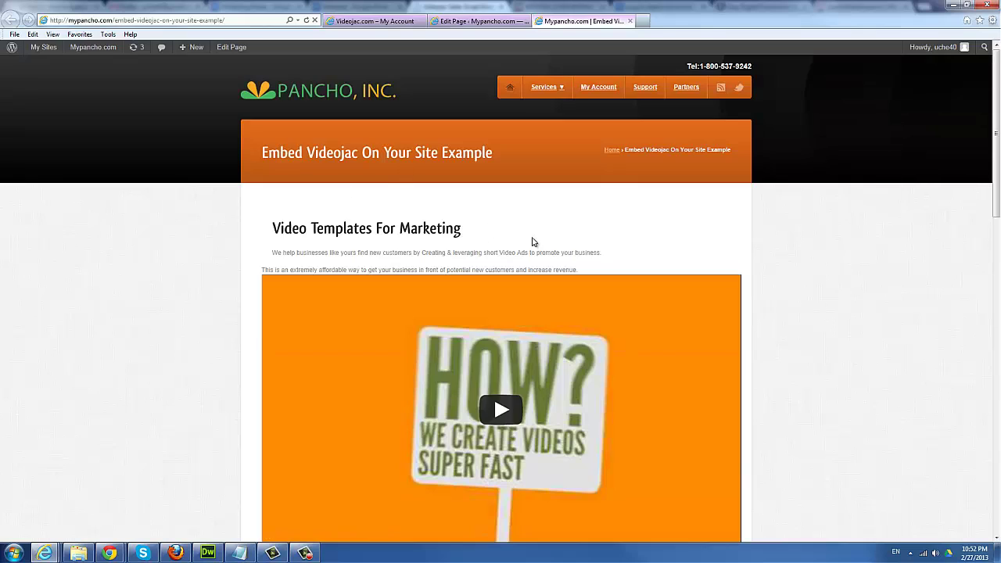
scroll(764, 262, "down", 12)
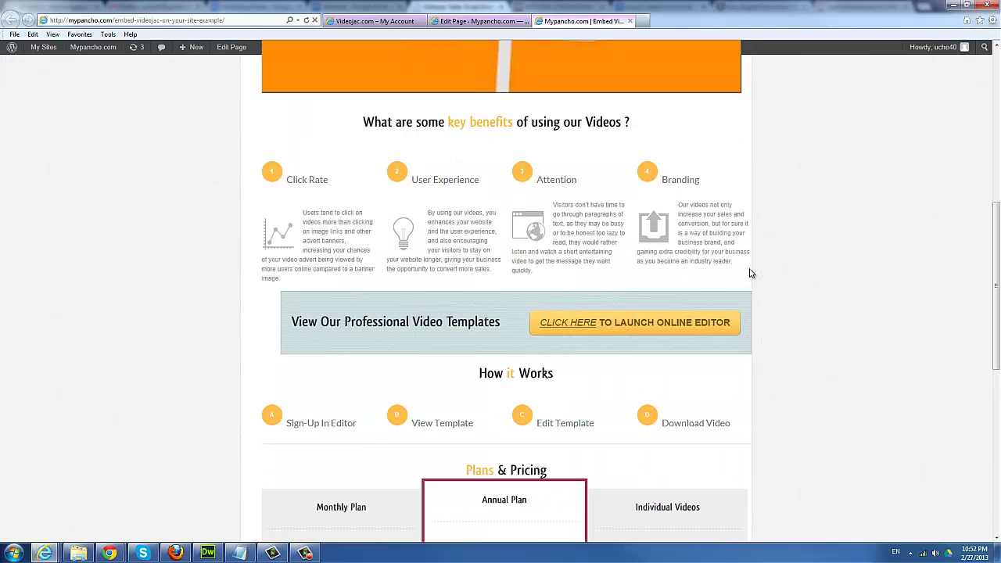
scroll(602, 263, "up", 4)
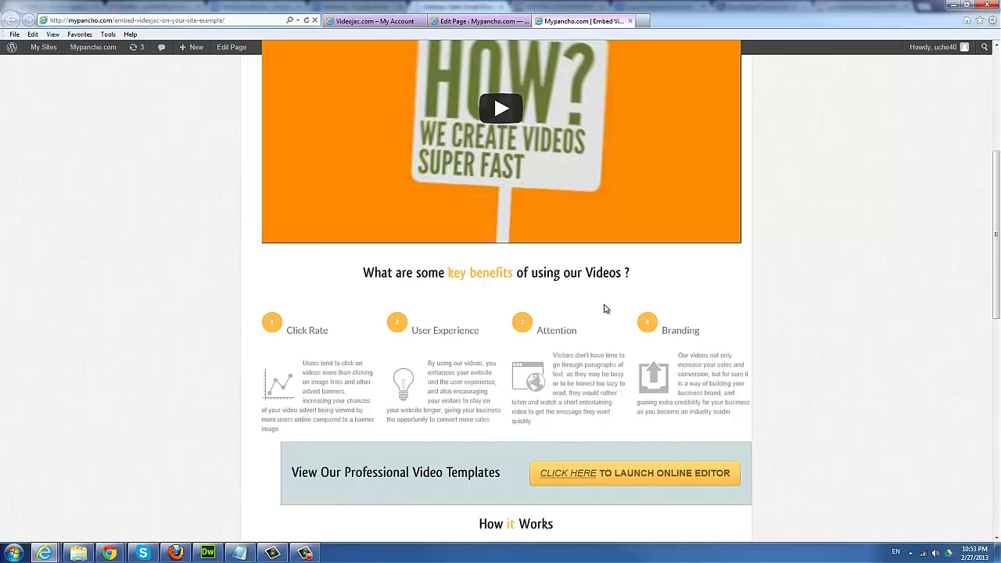
scroll(604, 308, "down", 2)
scroll(603, 311, "down", 2)
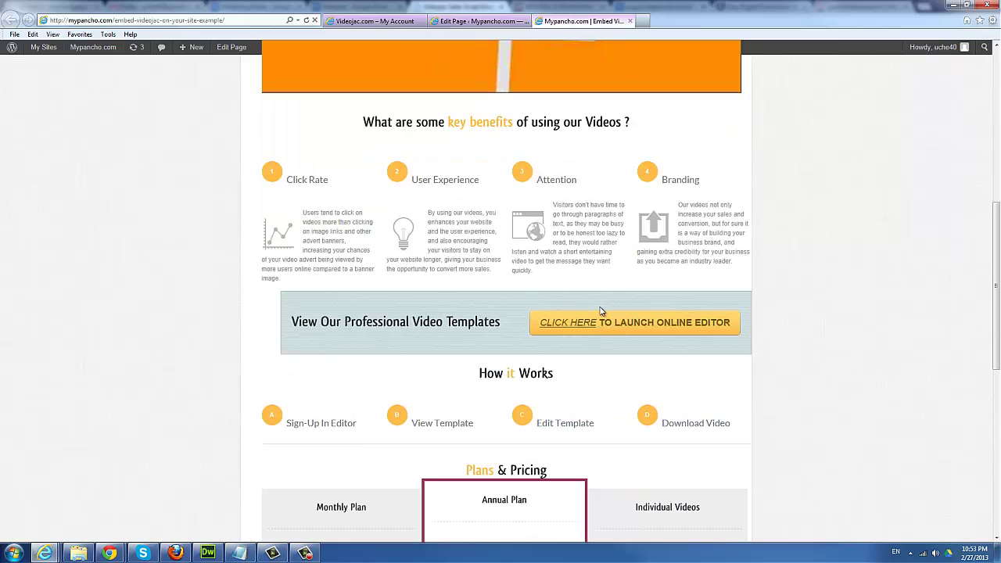
scroll(589, 304, "up", 4)
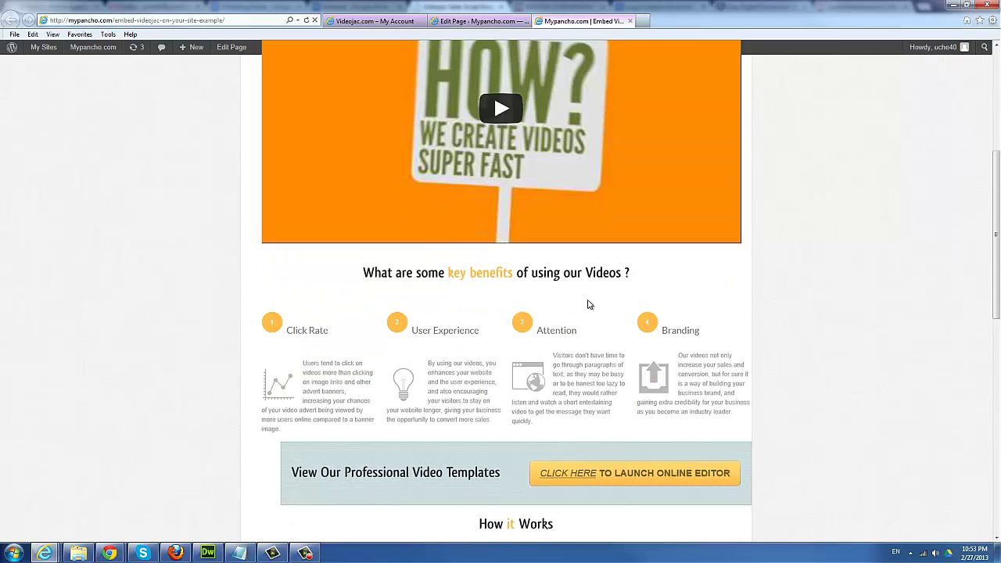
scroll(461, 328, "up", 2)
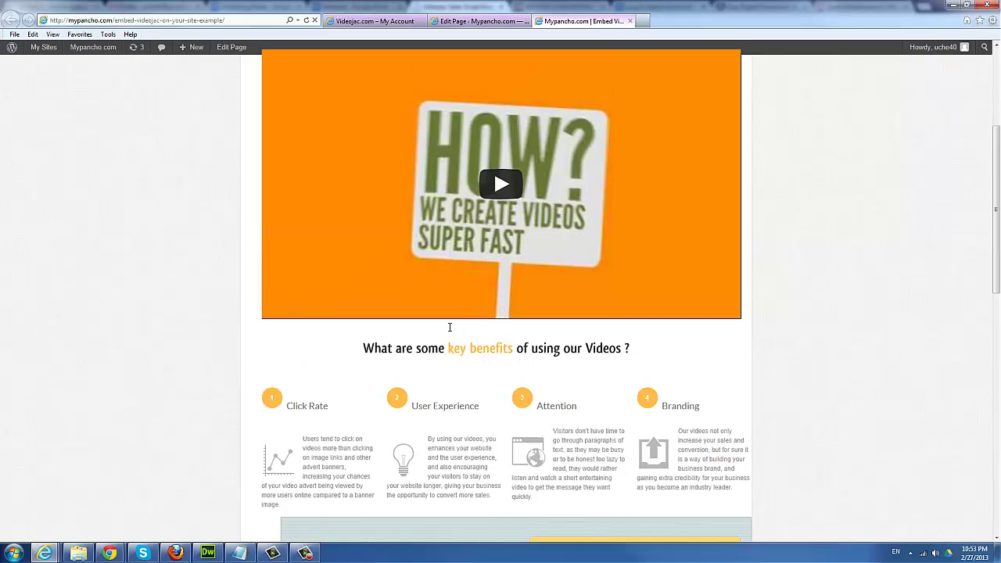
scroll(440, 335, "down", 12)
scroll(400, 341, "down", 8)
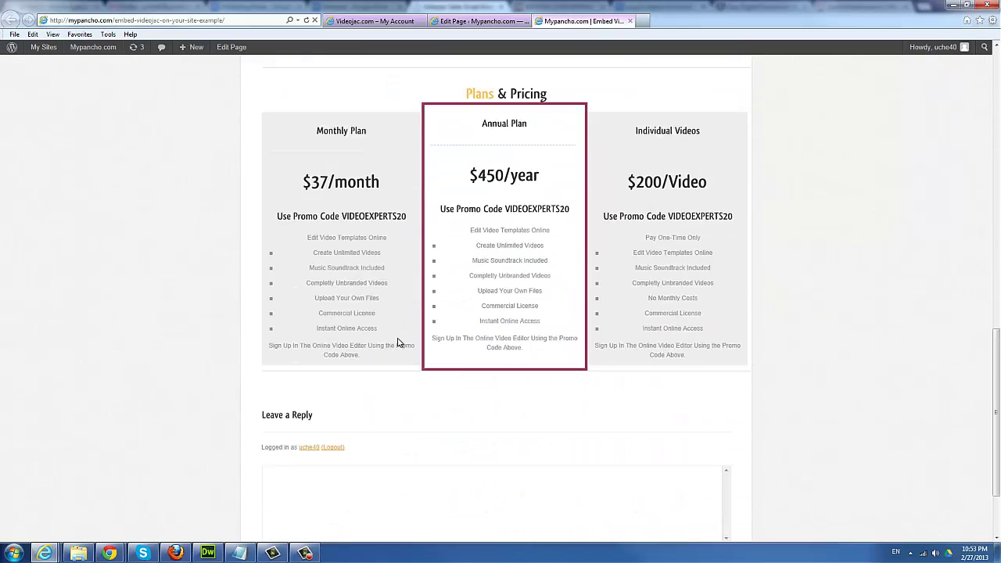
scroll(397, 340, "up", 8)
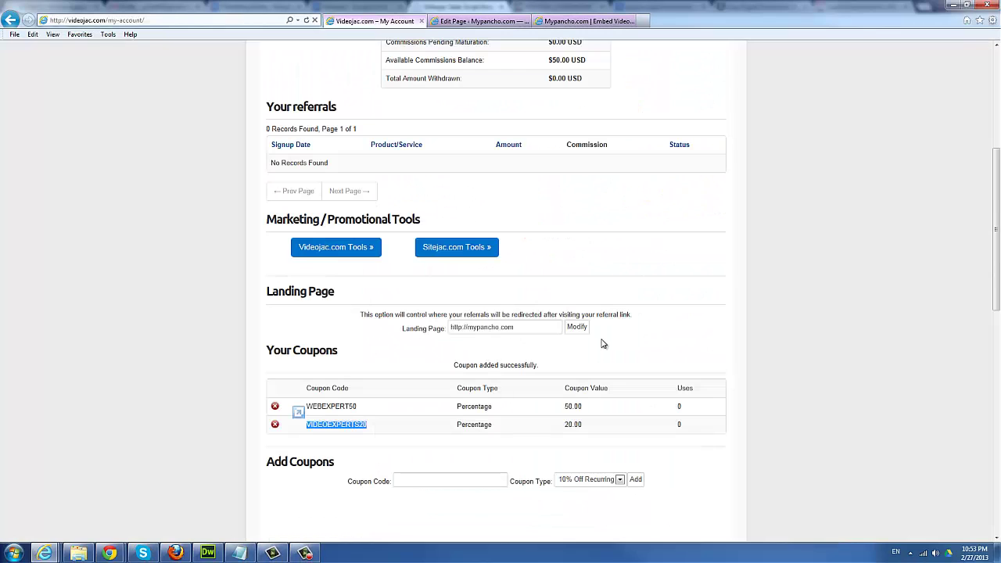
Step: Scroll the Affiliates section to review 1 visitor referred and the $50.00 commissions balance
scroll(595, 337, "up", 4)
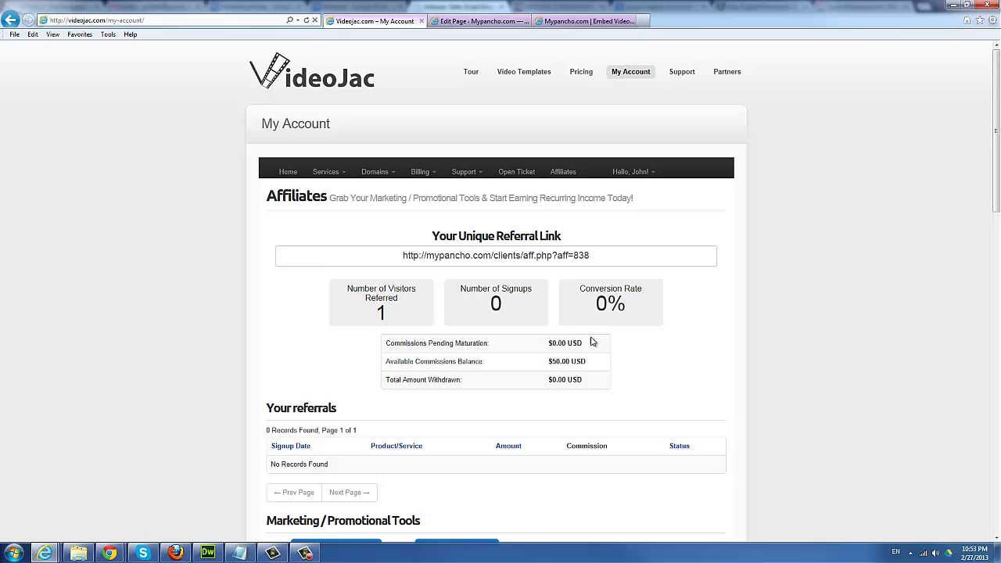
scroll(592, 342, "down", 2)
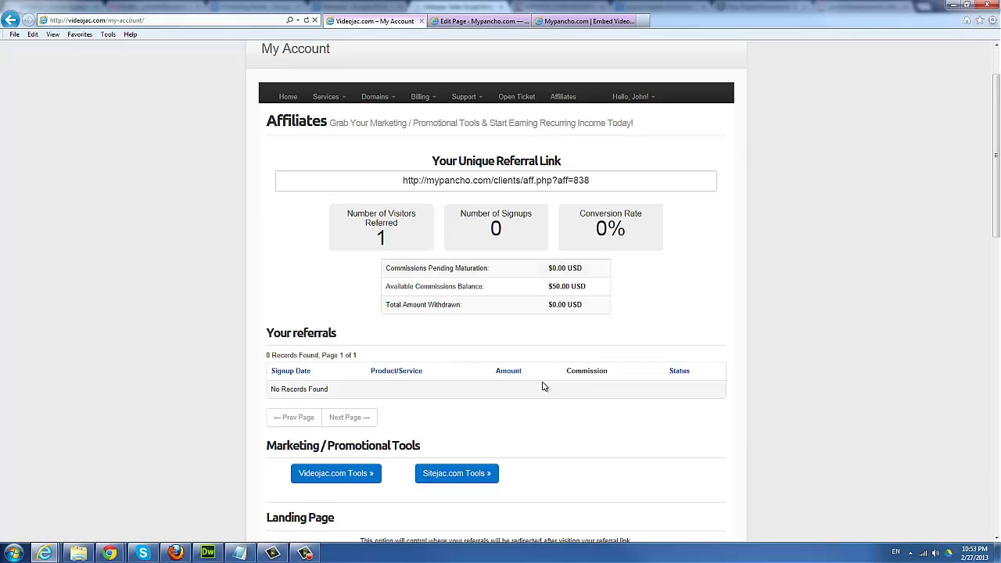